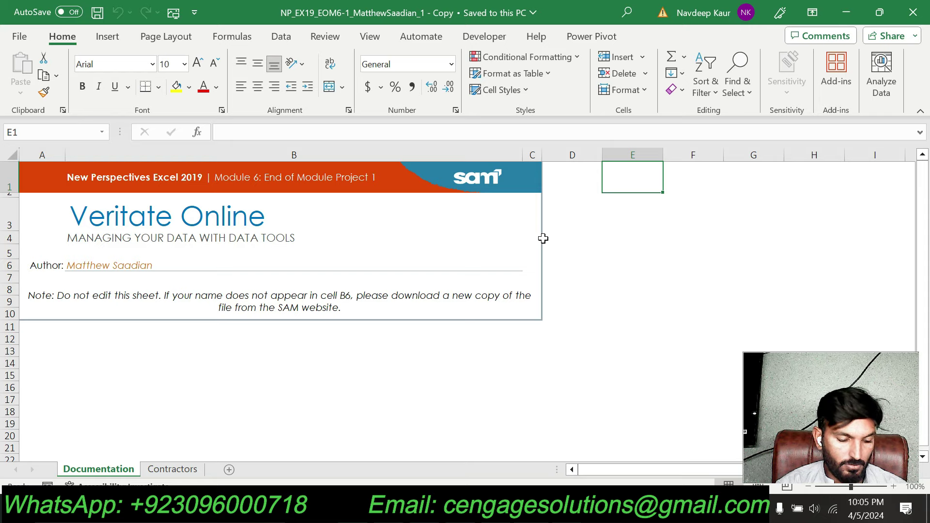
- Switch from the Excel workbook to the Word file Instructions_NP_EX19_EOM6-1
key("alt+Tab")
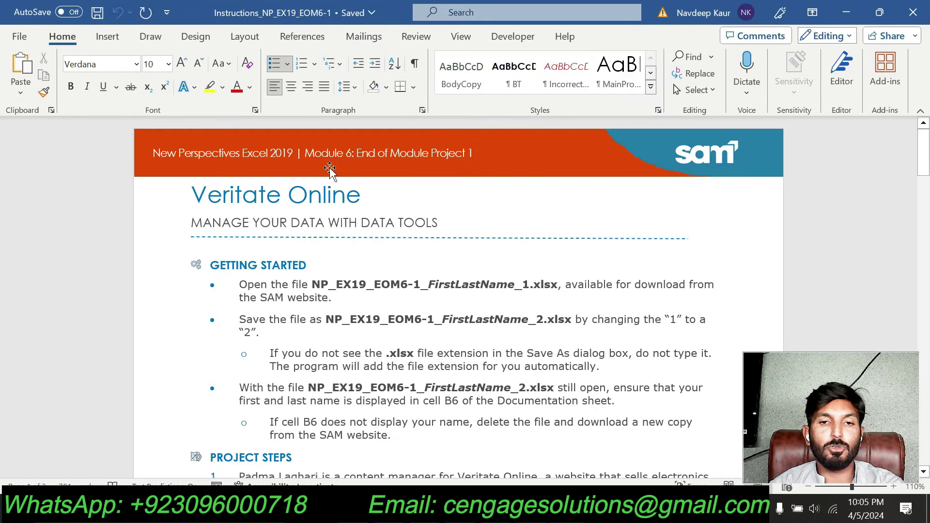
- Mark the Veritate Online title and NP_EX19_EOM6-1_FirstLastName_1.xlsx with yellow highlighting
triple_click(360, 195)
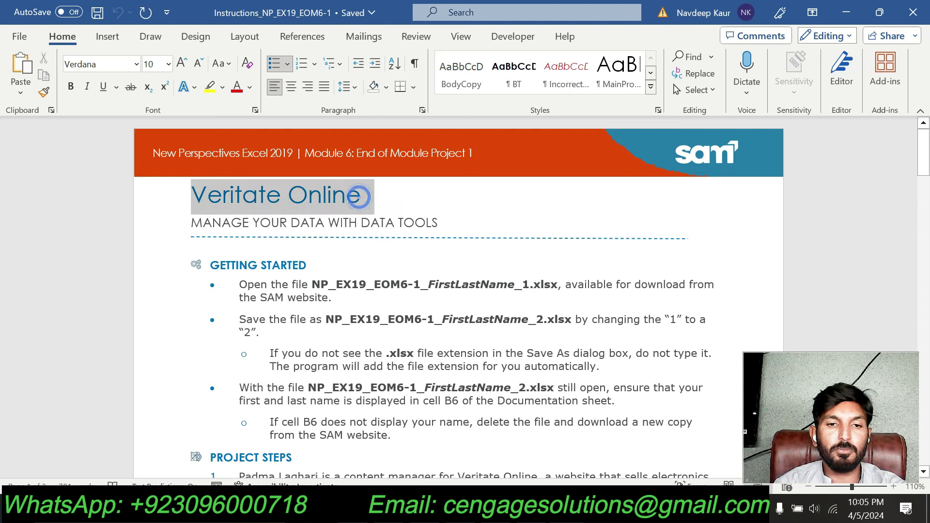
left_click(209, 88)
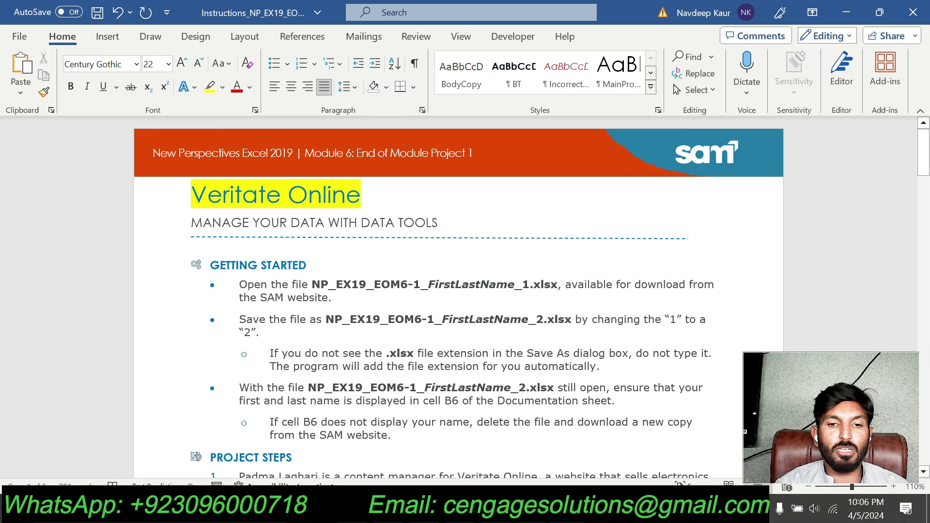
left_click_drag(312, 285, 558, 286)
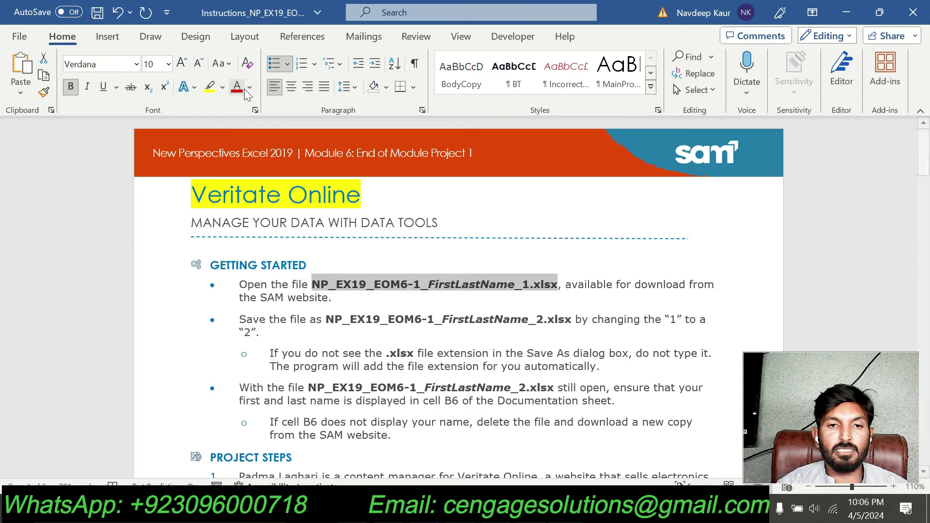
left_click(209, 86)
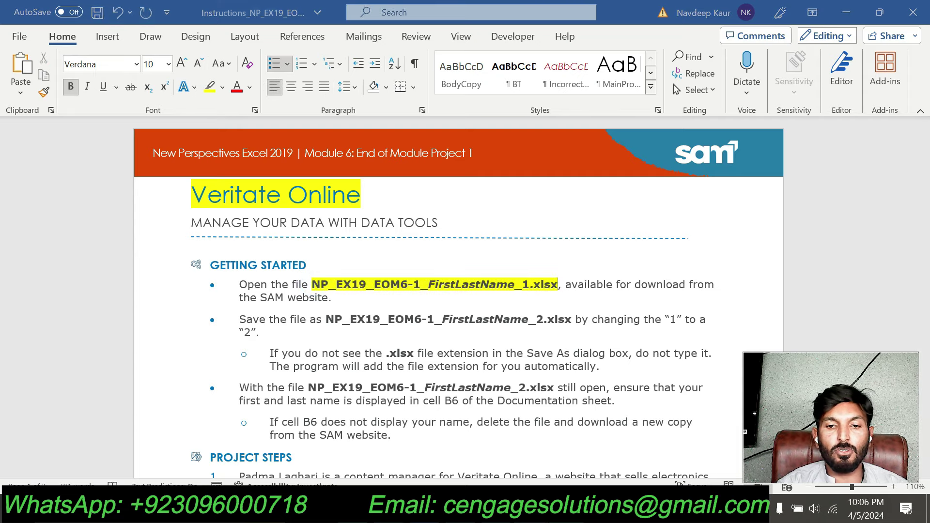
- Check the workbook's Contractors and Documentation sheets, then return to the Word instructions
key("alt+Tab")
left_click(154, 473)
left_click(123, 468)
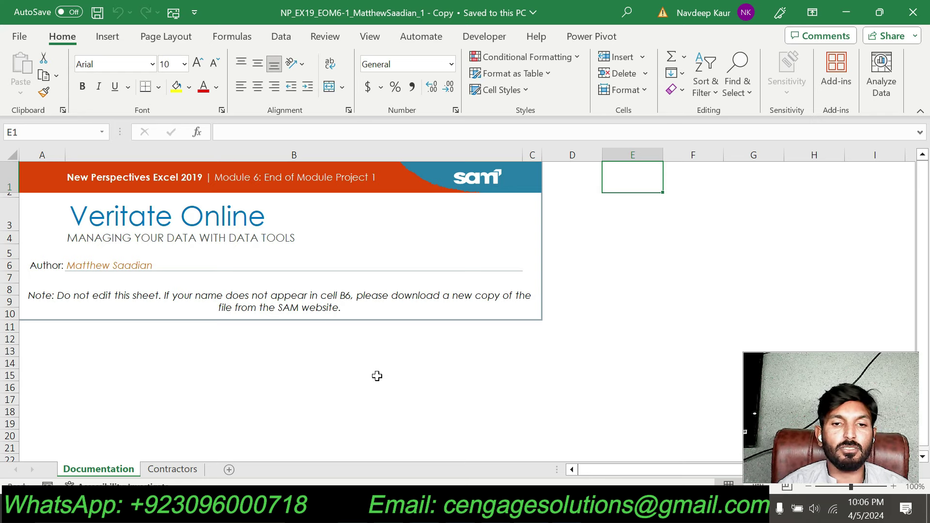
key("alt+Tab")
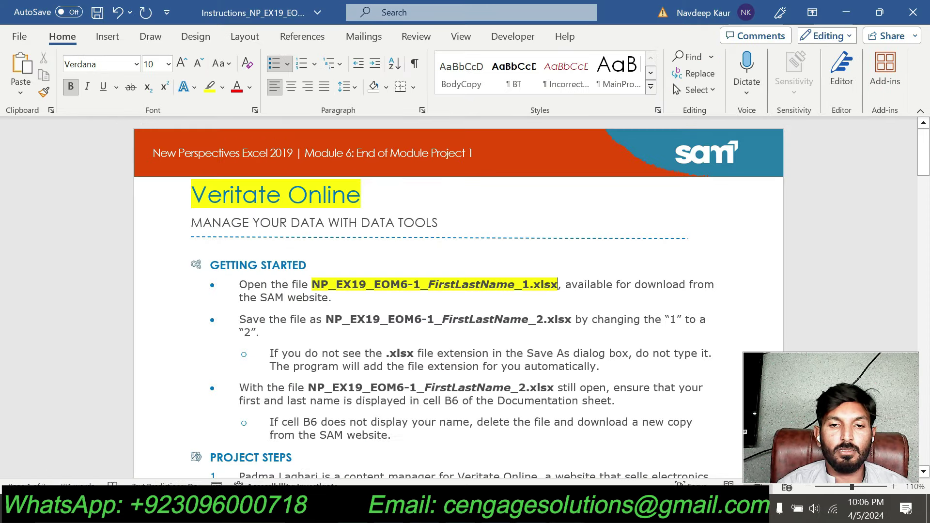
- Scroll down to the PROJECT STEPS heading and give it yellow highlighting
scroll(458, 297, "down", 3)
scroll(458, 297, "down", 3)
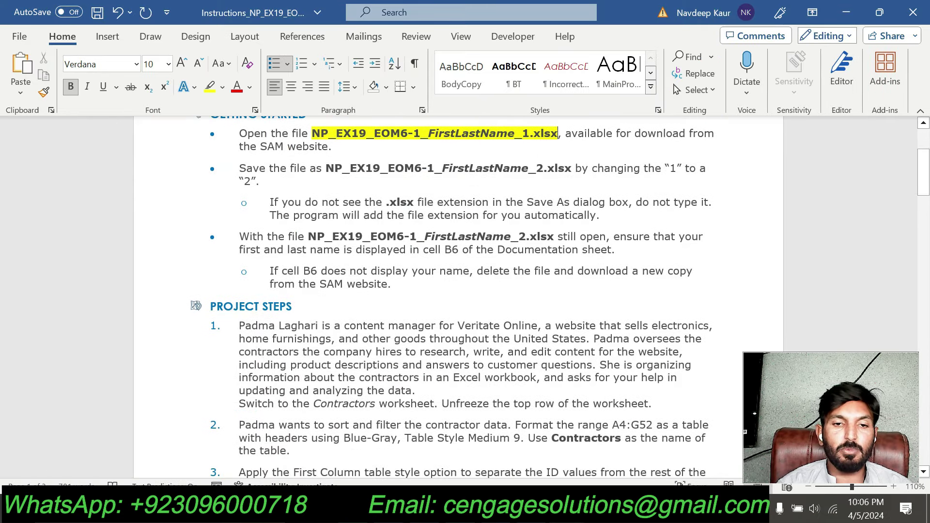
left_click_drag(213, 307, 297, 307)
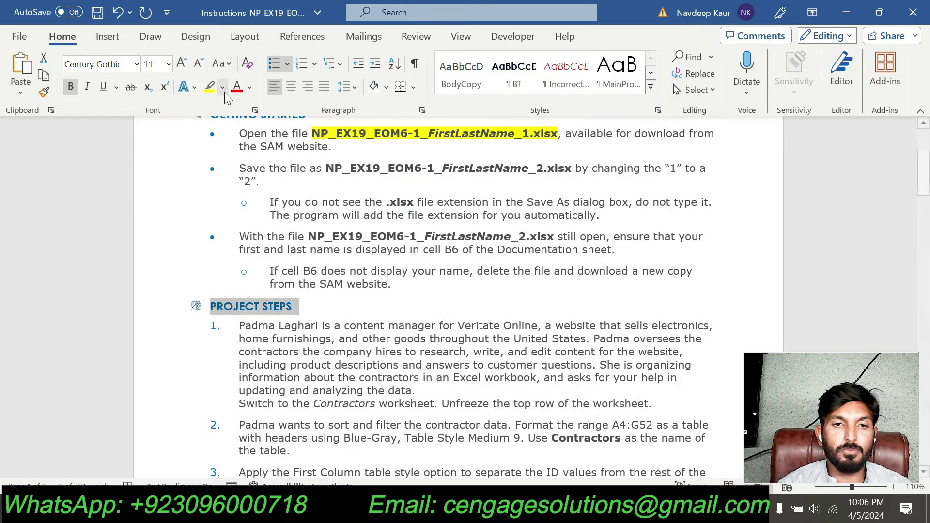
left_click(210, 88)
- Read through the project steps and select the whole of step 1
scroll(458, 297, "down", 5)
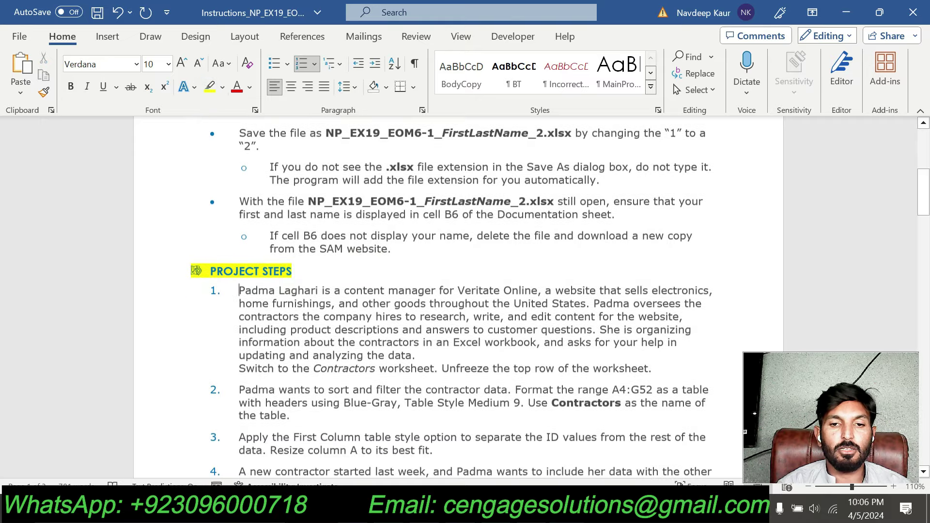
scroll(458, 297, "down", 20)
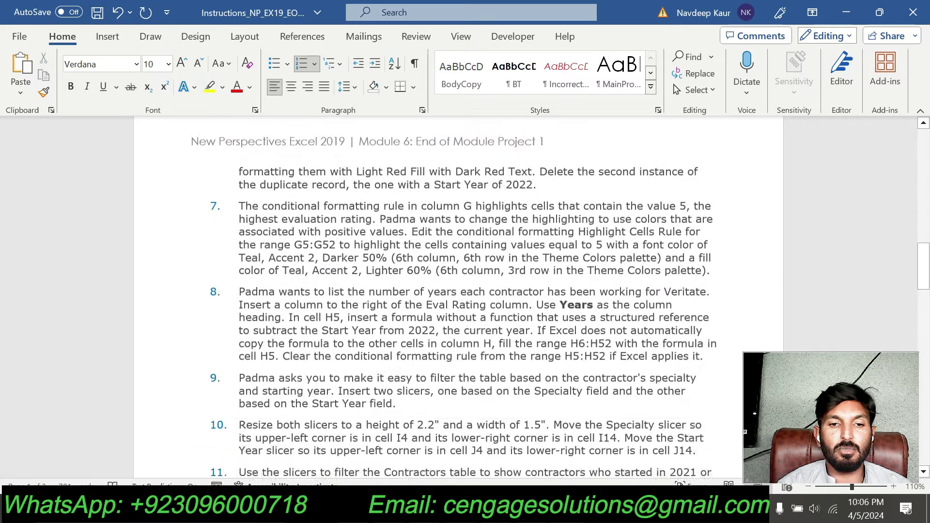
scroll(406, 289, "down", 20)
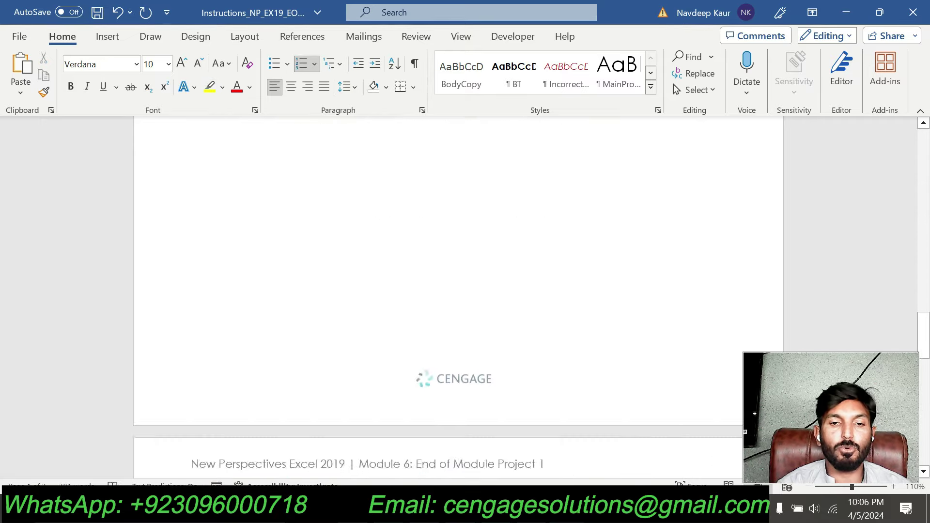
scroll(406, 291, "down", 3)
scroll(406, 305, "up", 20)
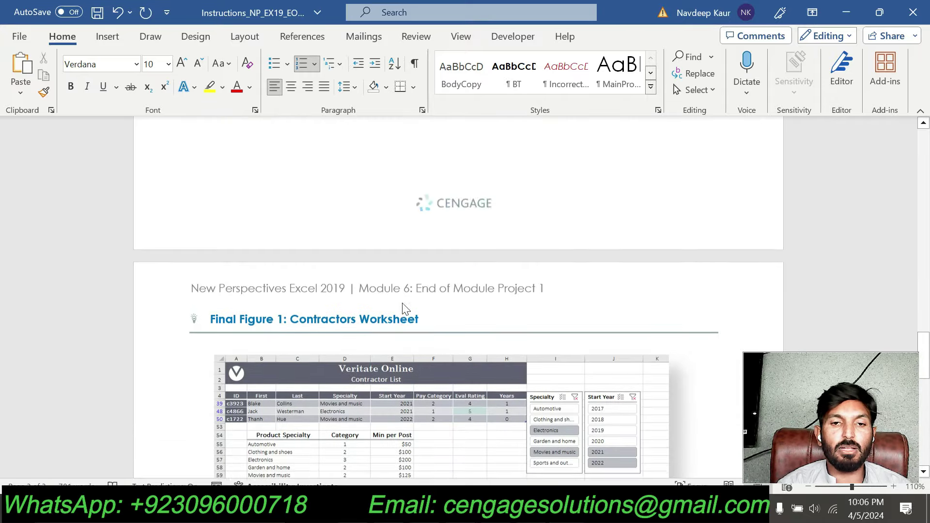
scroll(458, 290, "up", 15)
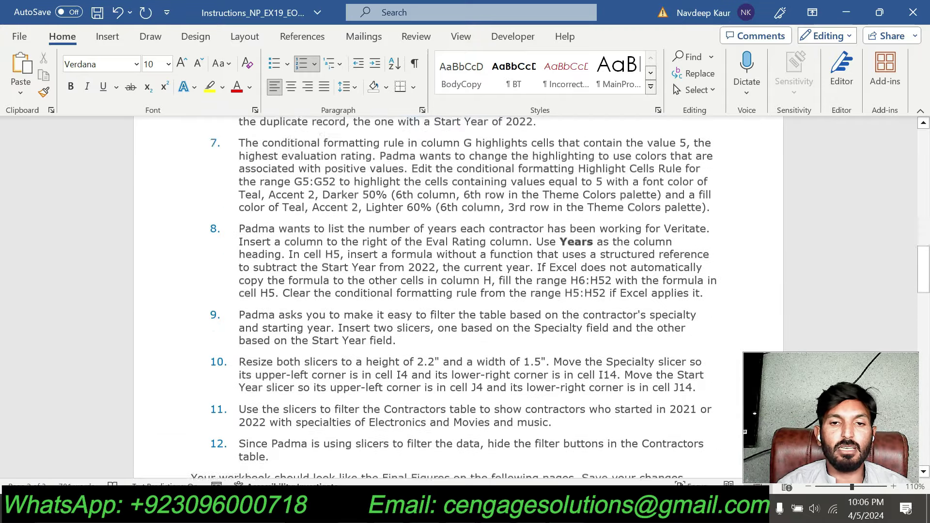
scroll(459, 291, "up", 15)
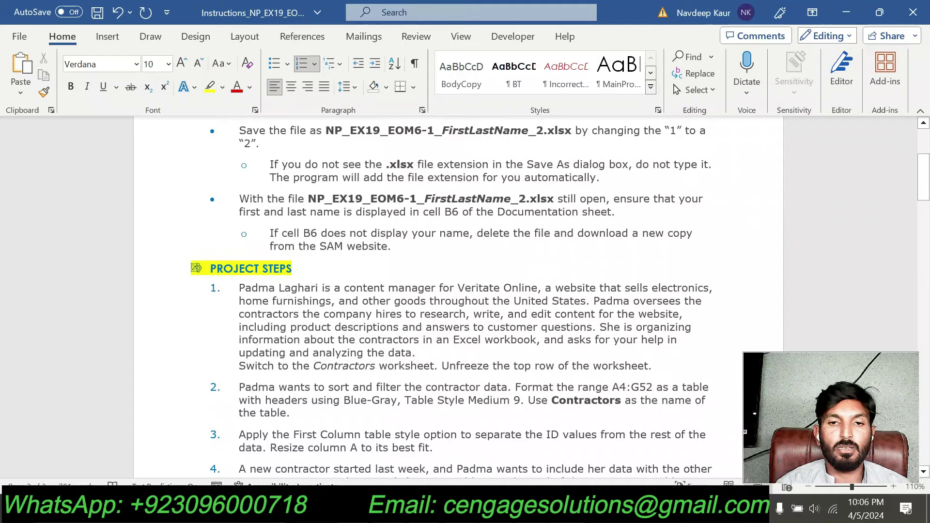
scroll(459, 291, "up", 1)
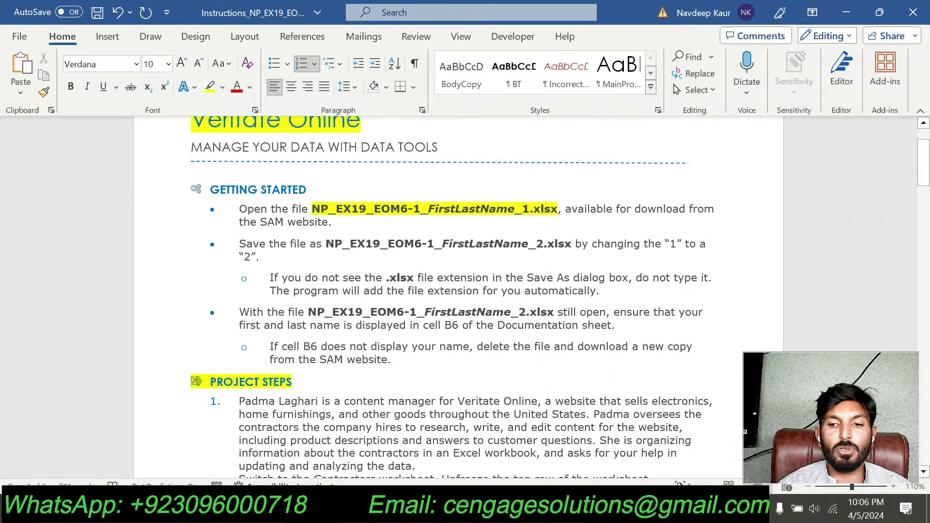
scroll(458, 291, "down", 4)
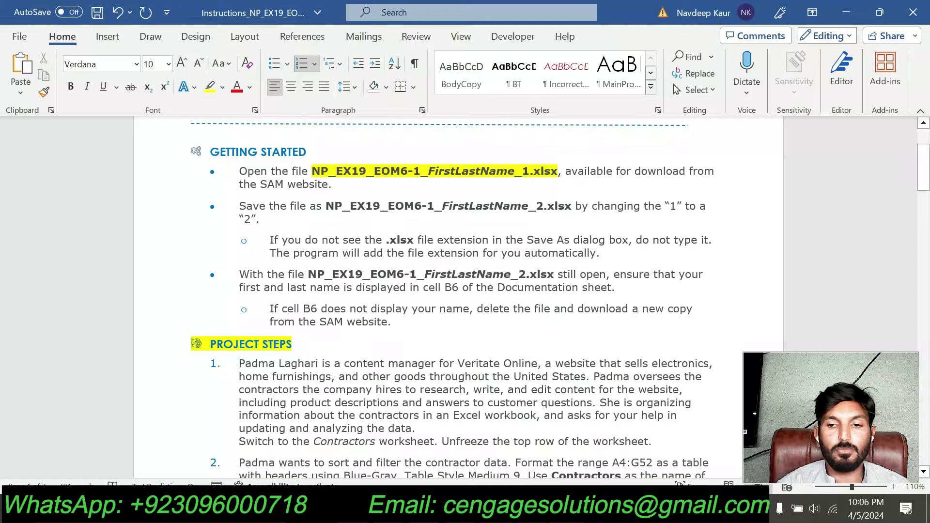
scroll(458, 290, "up", 1)
scroll(459, 291, "down", 1)
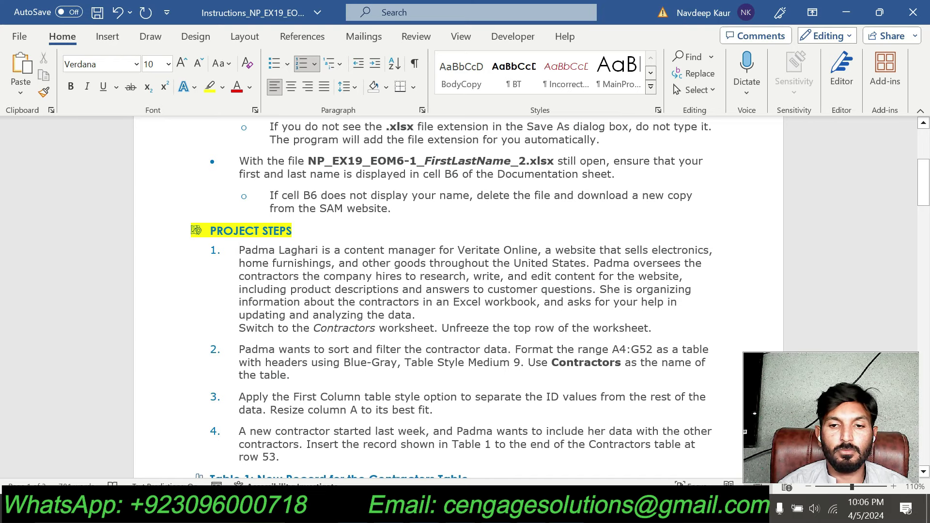
mouse_move(664, 328)
left_mouse_down()
mouse_move(239, 277)
mouse_move(239, 250)
left_mouse_up()
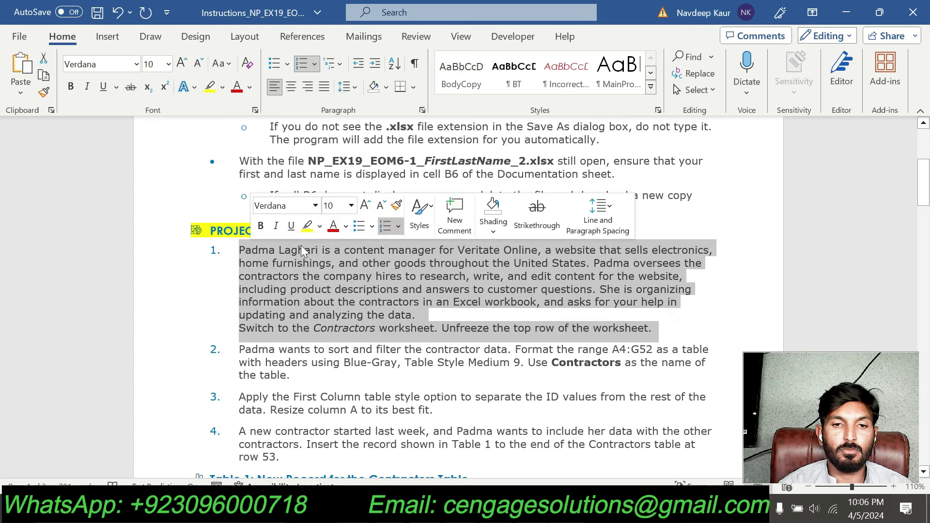
- Highlight project step 1 yellow, review its unfreeze-top-row line, and return to Excel
left_click(310, 226)
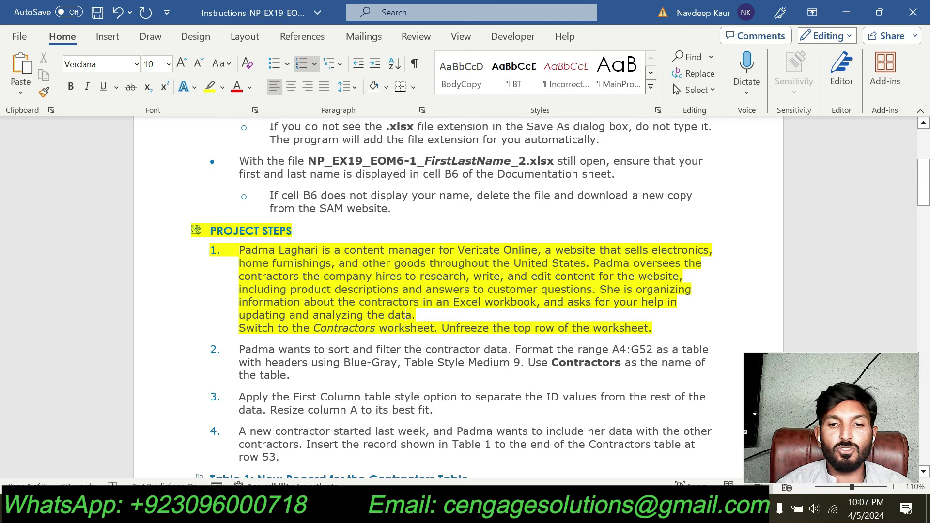
left_click_drag(652, 327, 238, 329)
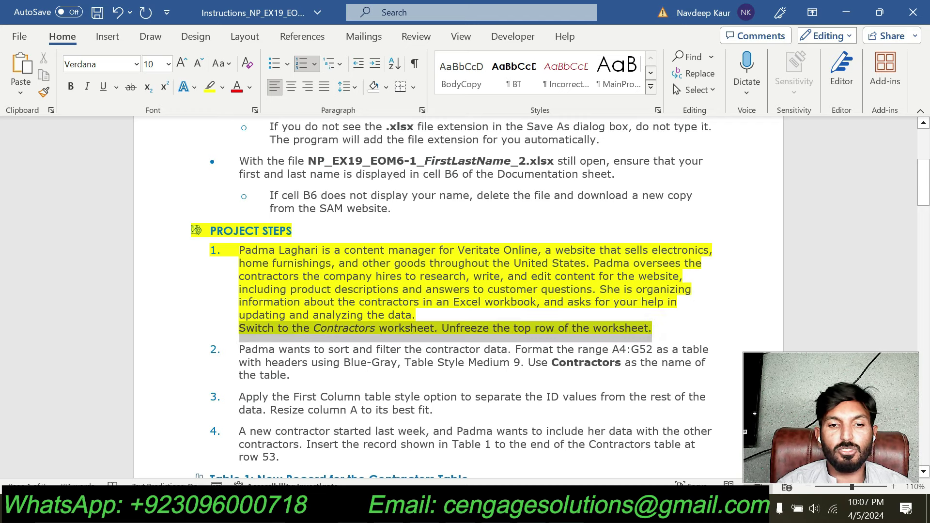
left_click(467, 364)
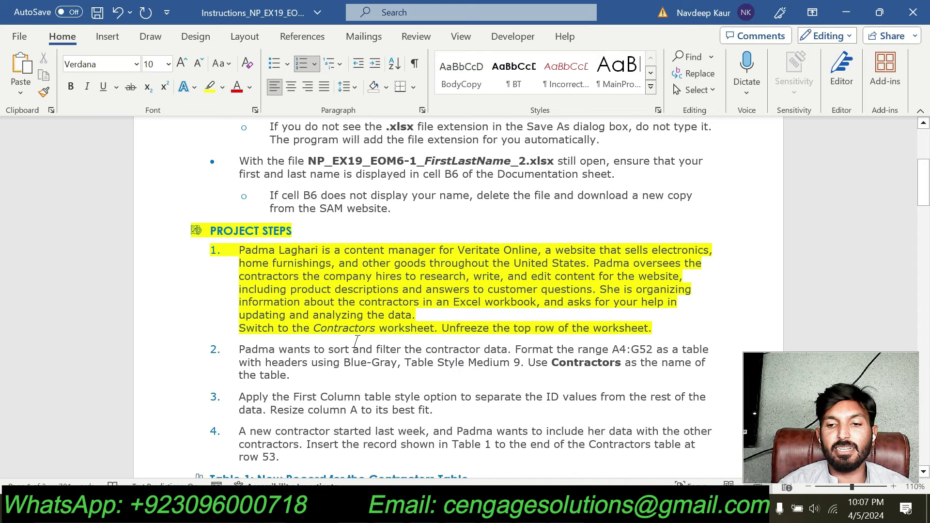
key("alt+Tab")
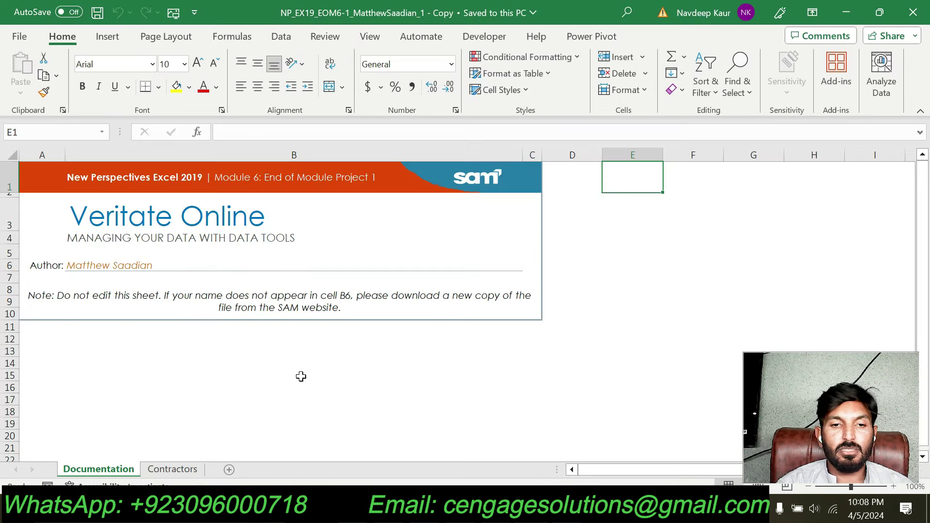
- Open the Contractors sheet and close the accessibility inspection pane
left_click(173, 469)
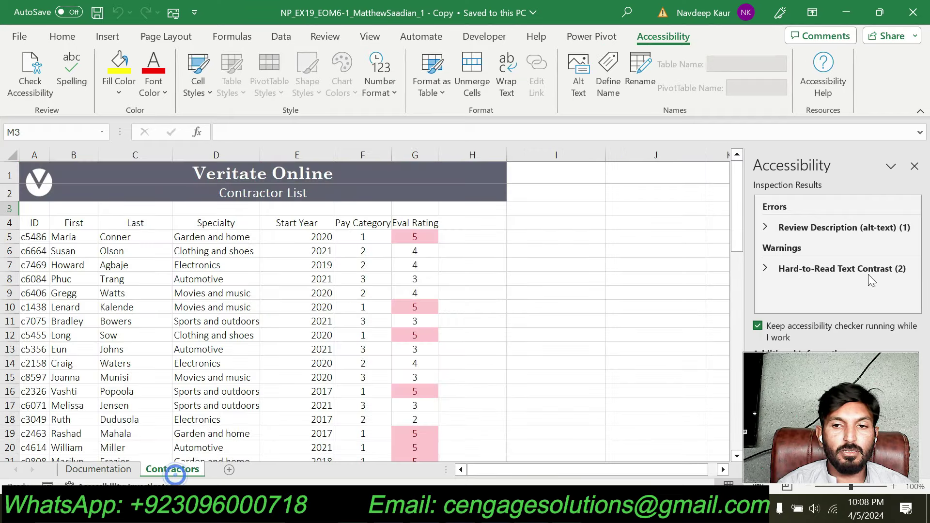
left_click(914, 166)
scroll(468, 330, "down", 7)
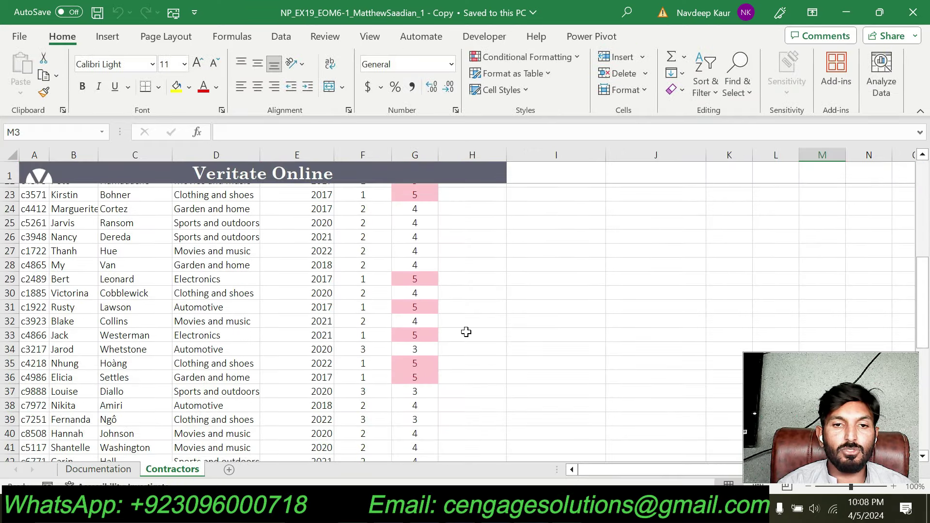
scroll(466, 332, "down", 12)
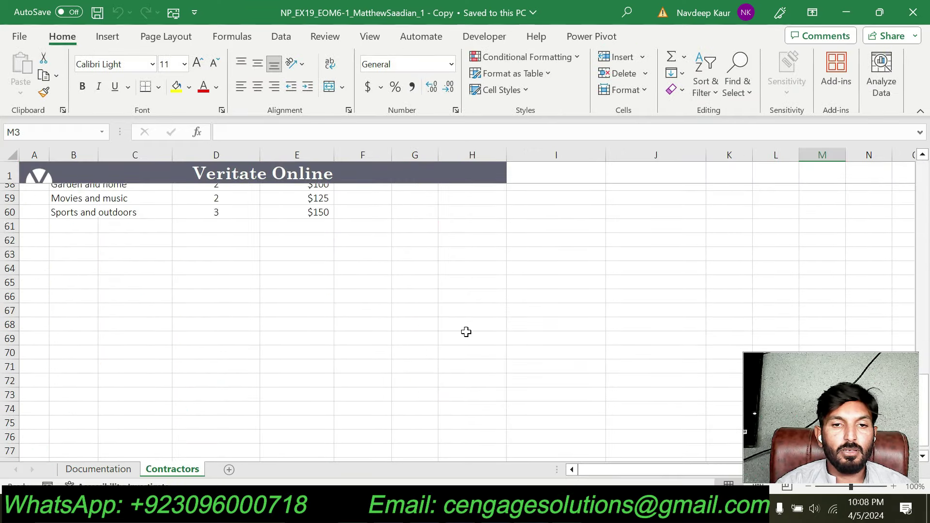
scroll(466, 332, "up", 19)
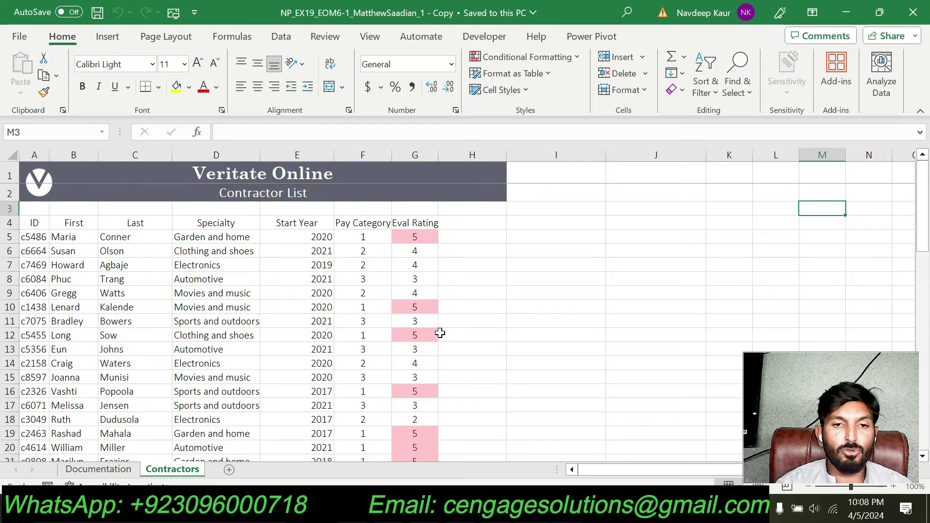
scroll(285, 195, "down", 4)
scroll(289, 230, "up", 4)
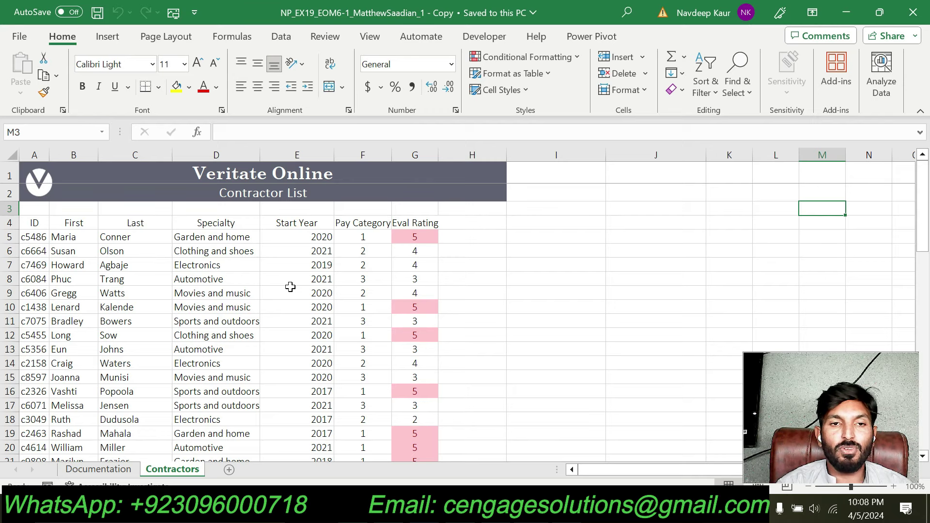
- Unfreeze the top row with View > Freeze Panes > Unfreeze Panes, then select step 1 in Word
left_click(370, 36)
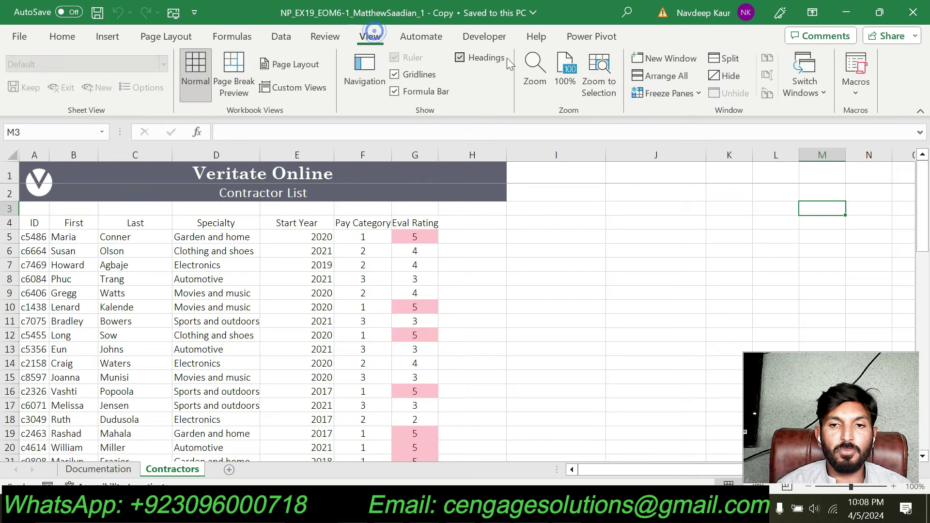
left_click(696, 96)
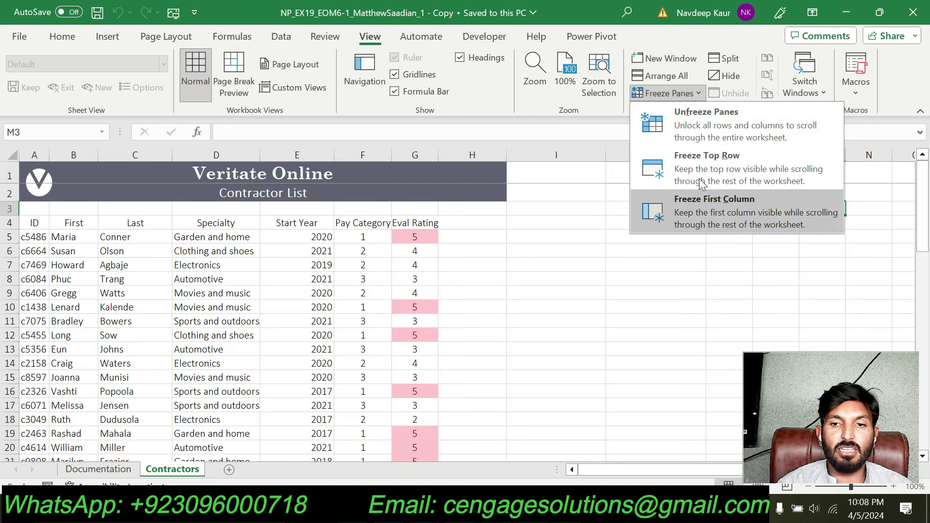
left_click(701, 129)
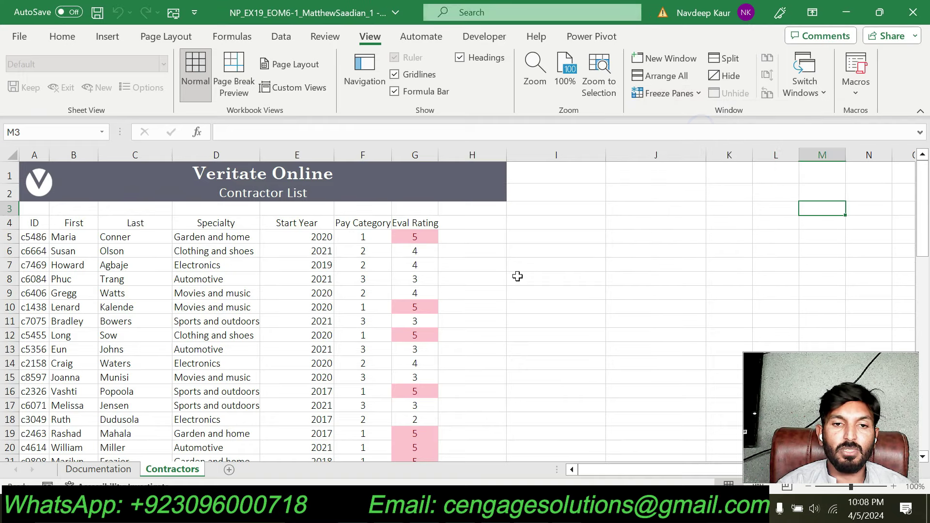
scroll(518, 276, "down", 7)
scroll(517, 276, "down", 14)
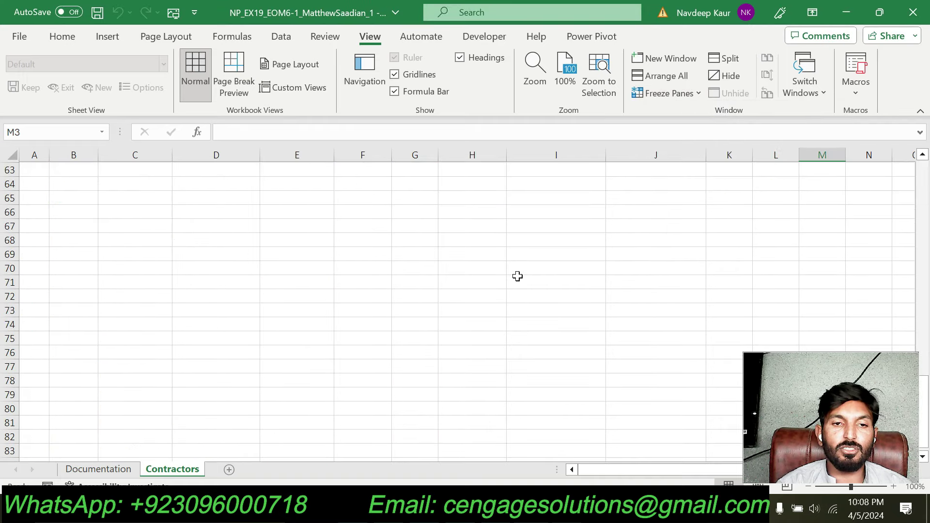
scroll(517, 276, "up", 4)
scroll(517, 276, "up", 1)
scroll(517, 276, "up", 16)
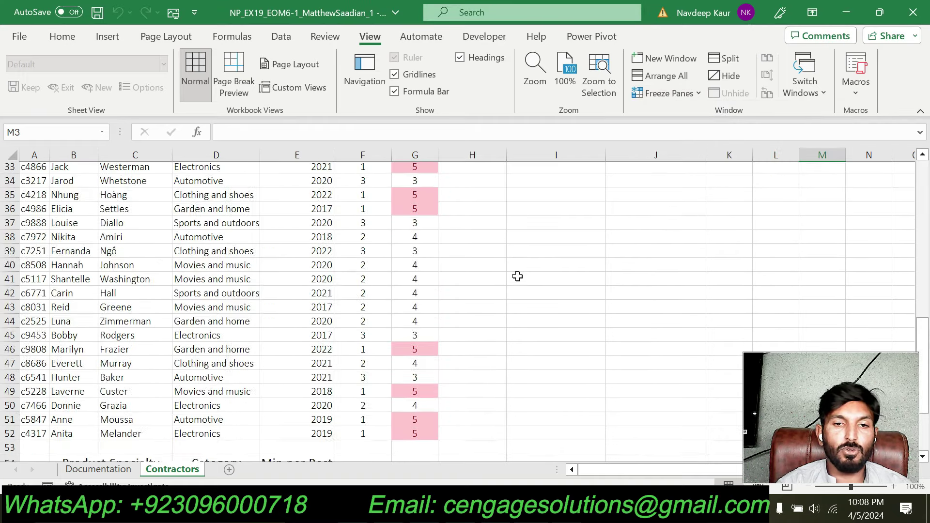
scroll(517, 276, "down", 3)
scroll(518, 276, "up", 2)
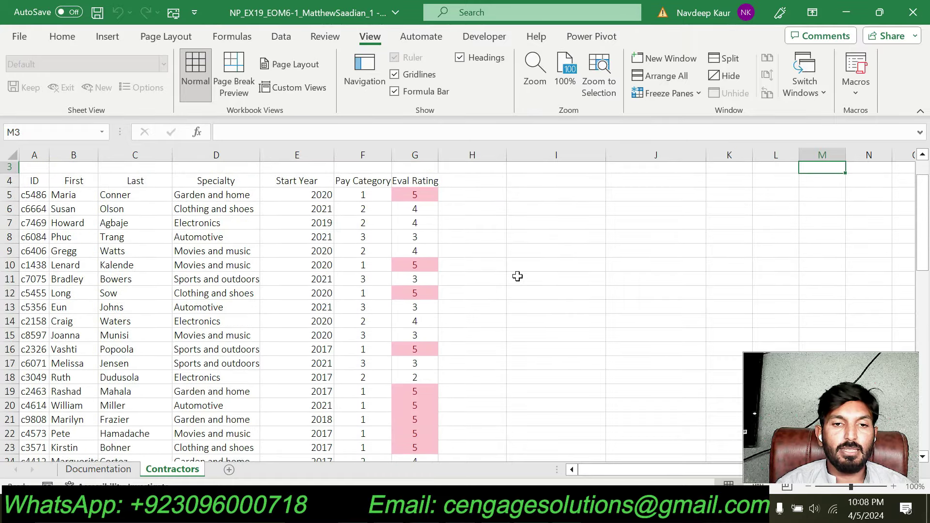
scroll(517, 276, "up", 1)
scroll(517, 276, "down", 6)
scroll(518, 276, "up", 5)
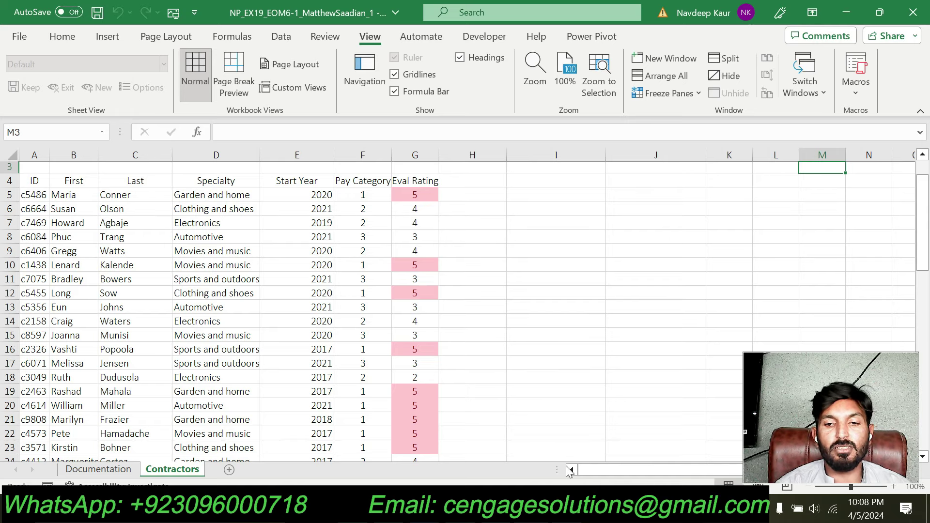
key("alt+Tab")
left_click_drag(654, 329, 252, 249)
- Remove the yellow highlight from step 1 and highlight step 2 instead
left_click(310, 219)
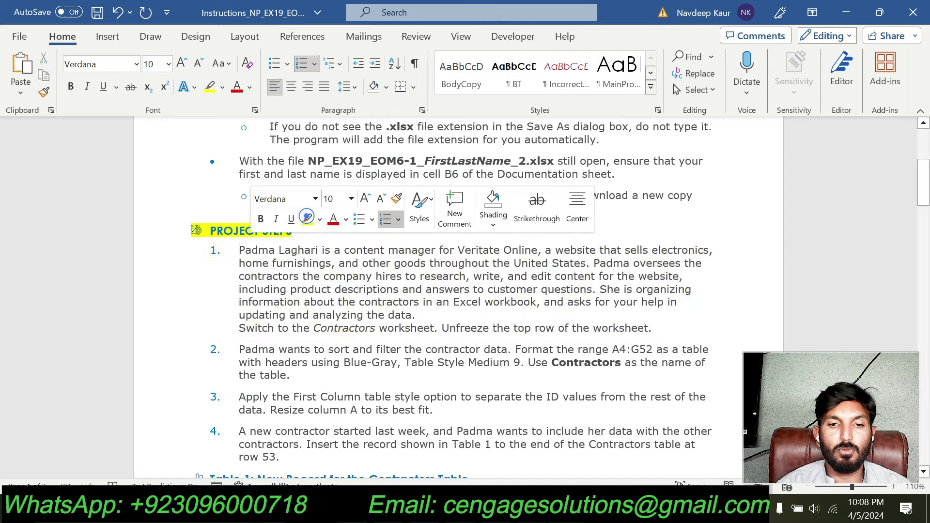
scroll(310, 218, "down", 3)
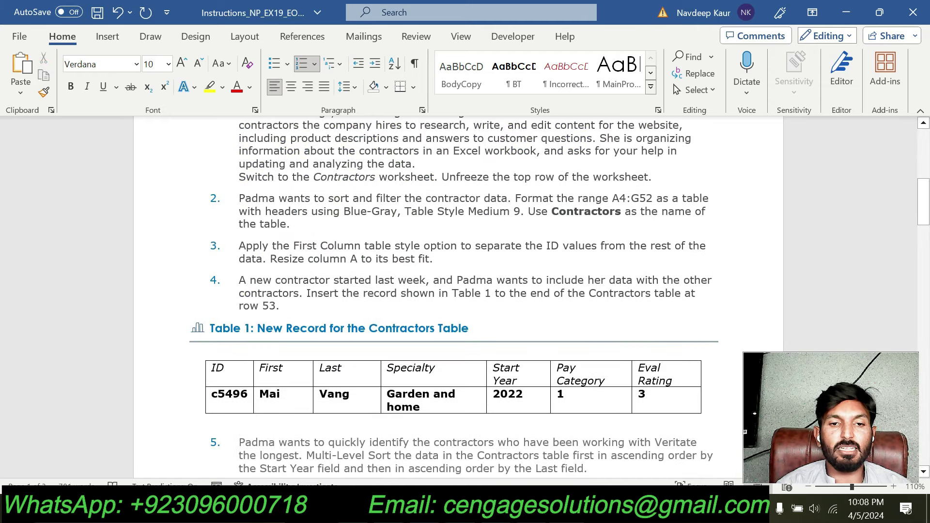
triple_click(312, 229)
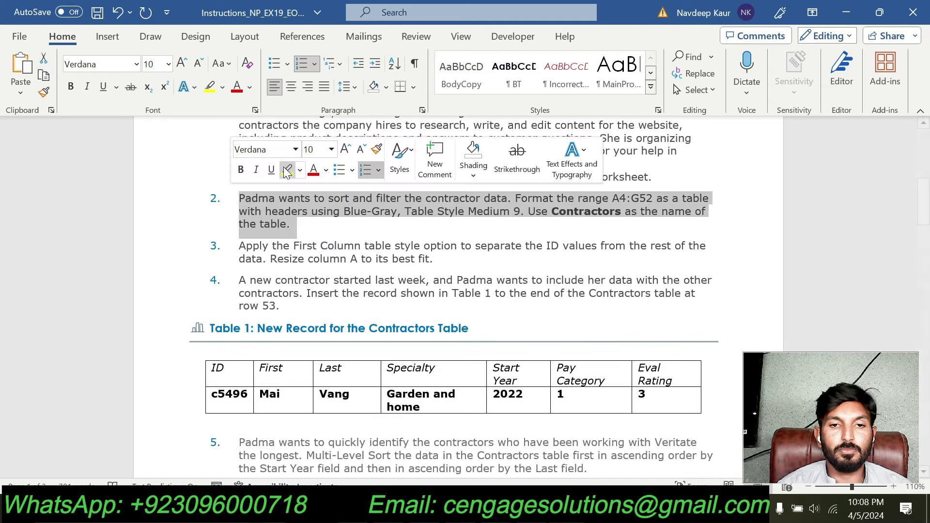
left_click(286, 168)
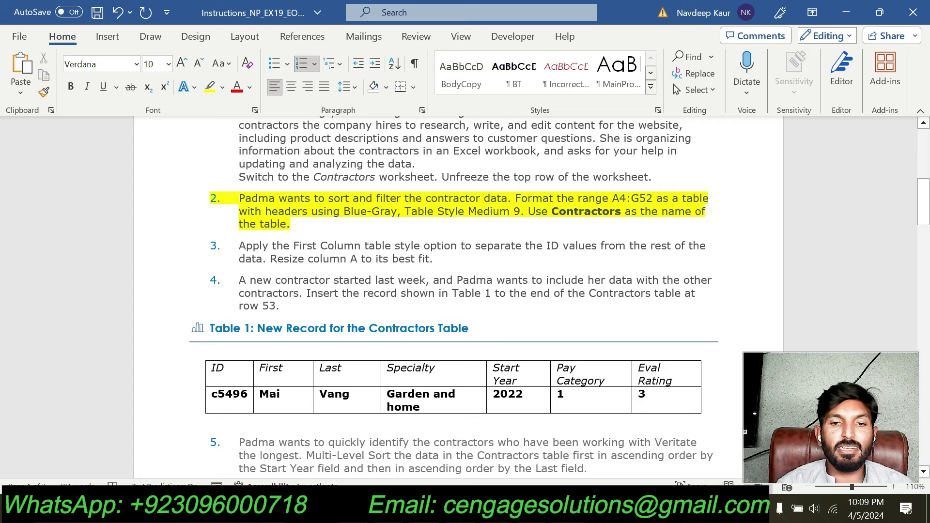
- Review step 2's range A4:G52 and table style name, then go to Excel's Name Box
left_click_drag(511, 198, 240, 198)
left_click(297, 230)
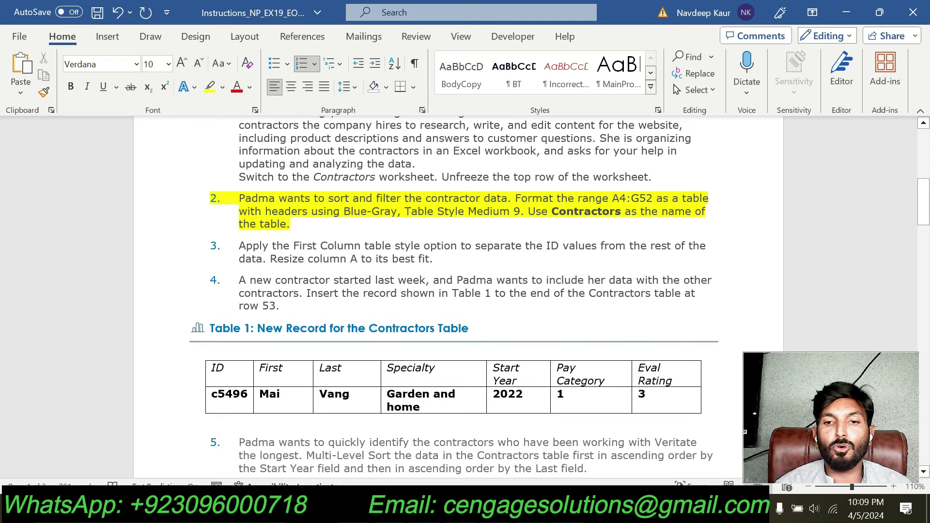
left_click_drag(656, 200, 613, 199)
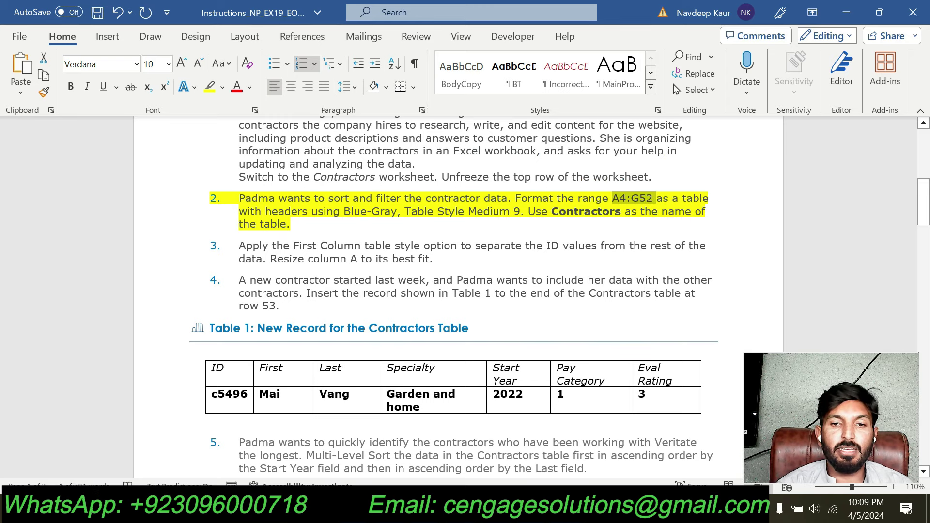
left_click_drag(520, 211, 349, 211)
left_click(613, 216)
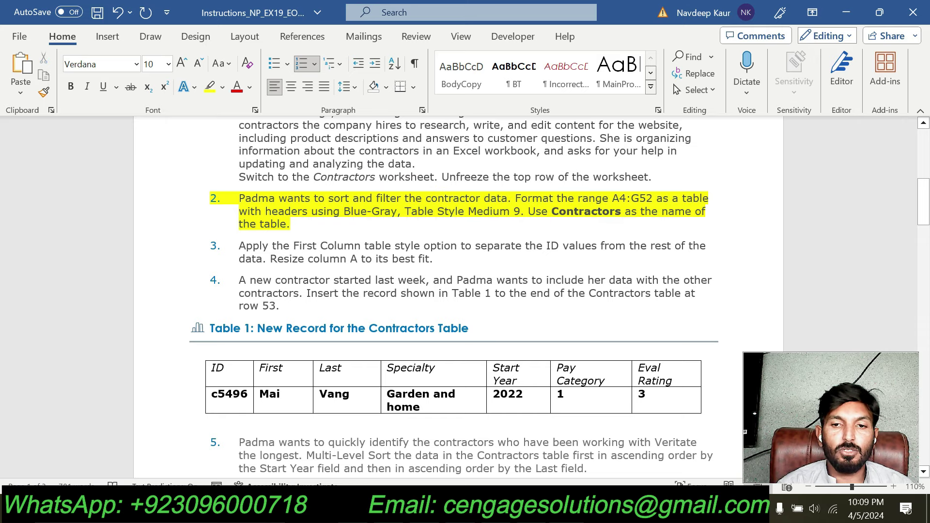
left_click_drag(611, 199, 657, 199)
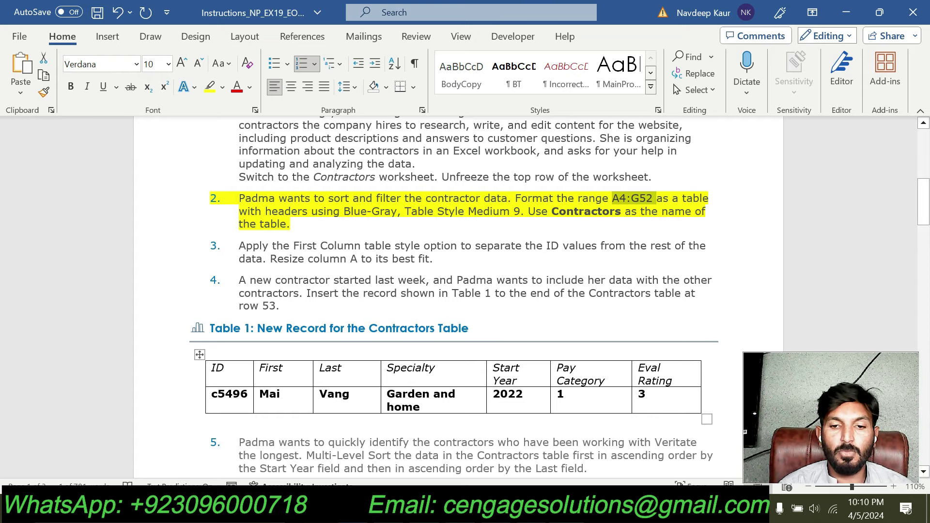
key("alt+Tab")
left_click(56, 132)
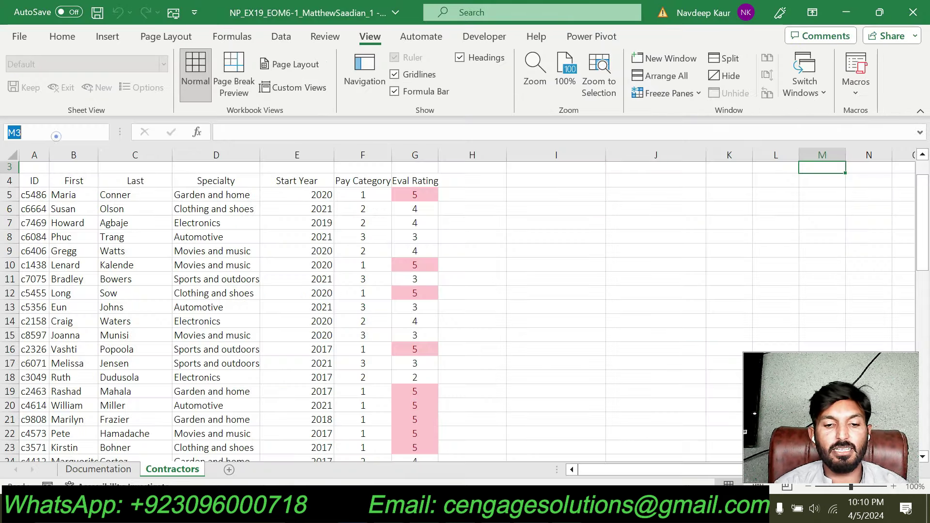
- Copy A4:G52 from the instructions and paste it into the Name Box to select that range
key("BackSpace")
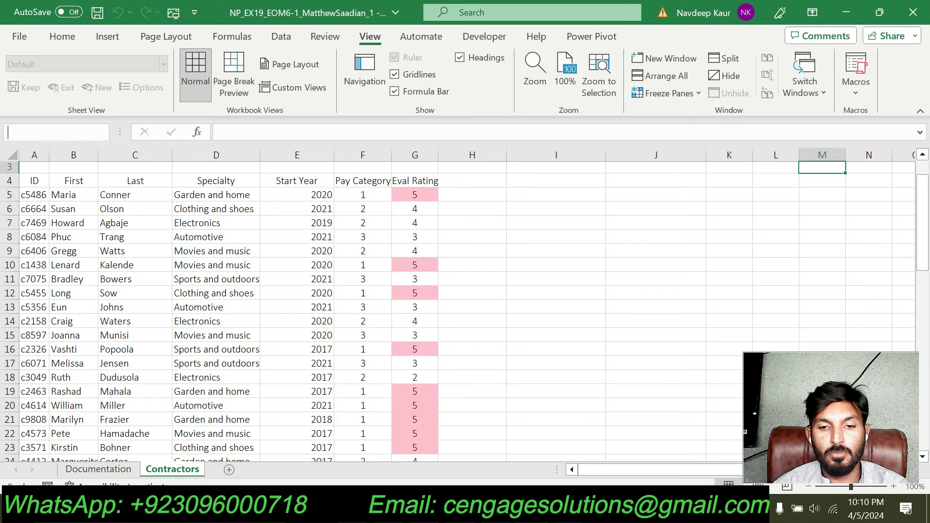
key("alt+Tab")
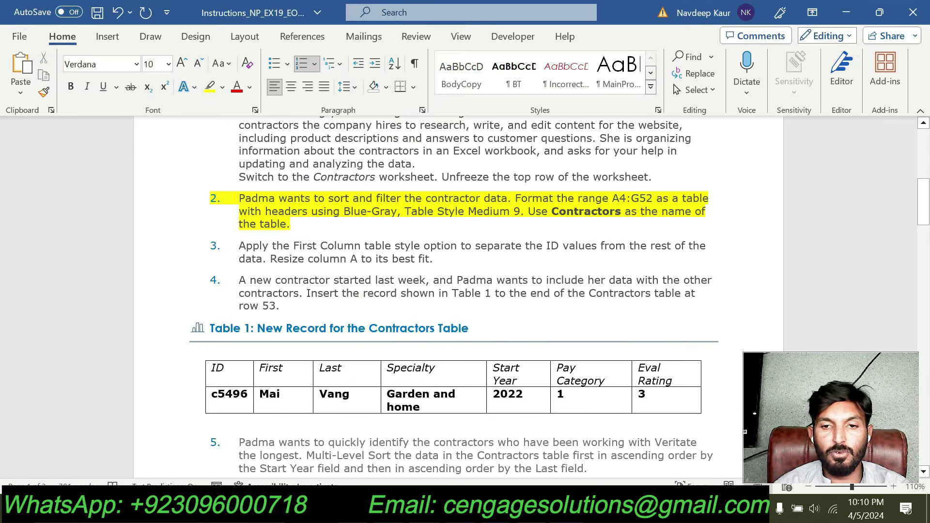
double_click(611, 200)
key("ctrl+c")
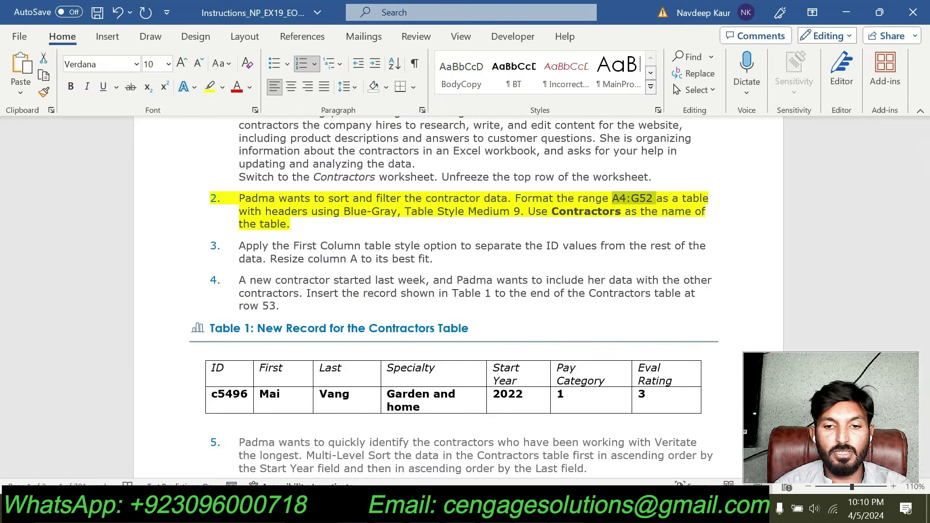
key("alt+Tab")
left_click(68, 130)
key("ctrl+v")
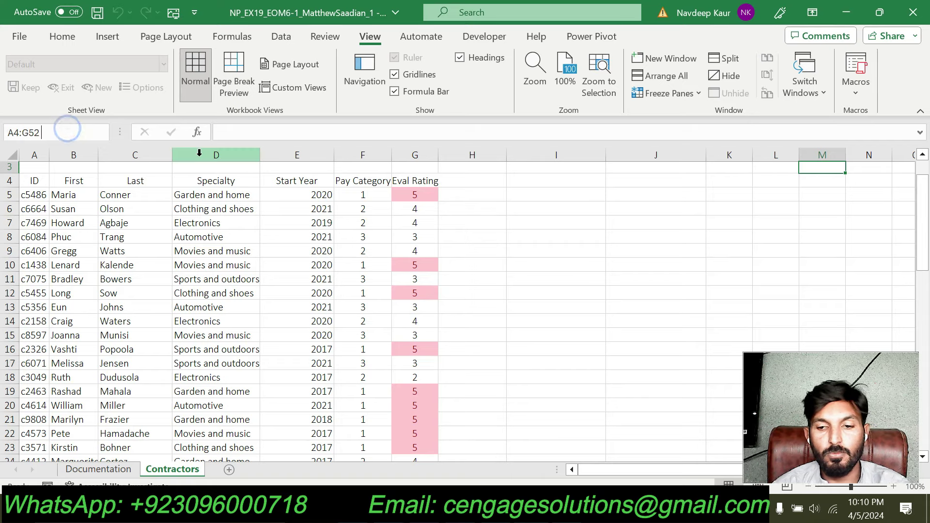
key("Return")
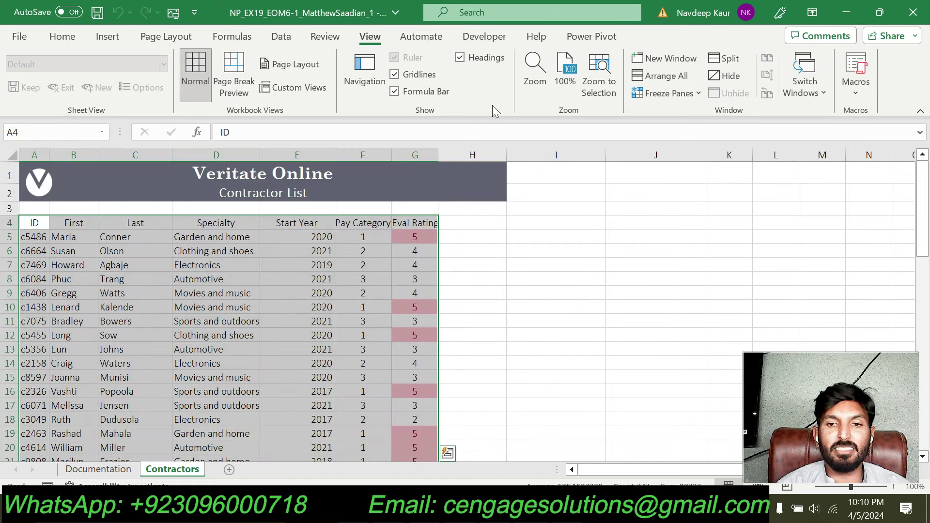
- Format A4:G52 as a table with headers in Blue-Gray, Table Style Medium 9
left_click(51, 38)
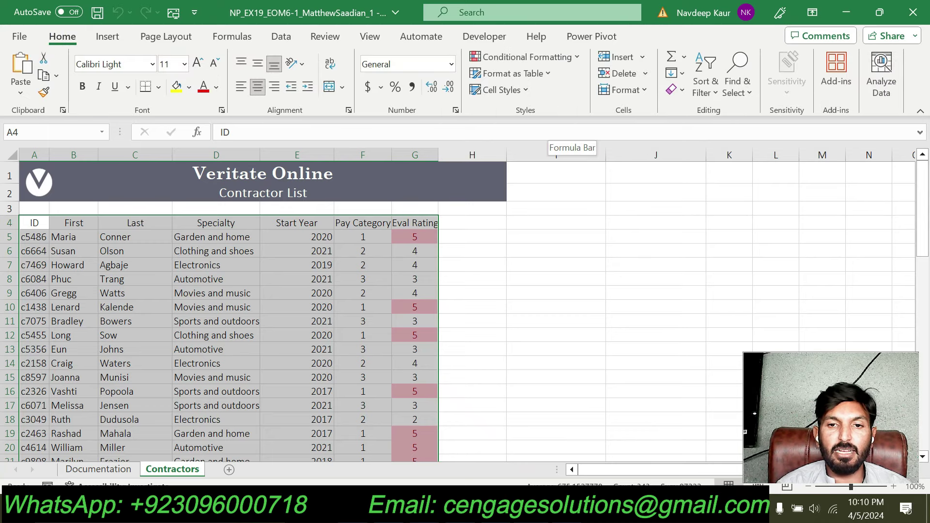
left_click(549, 73)
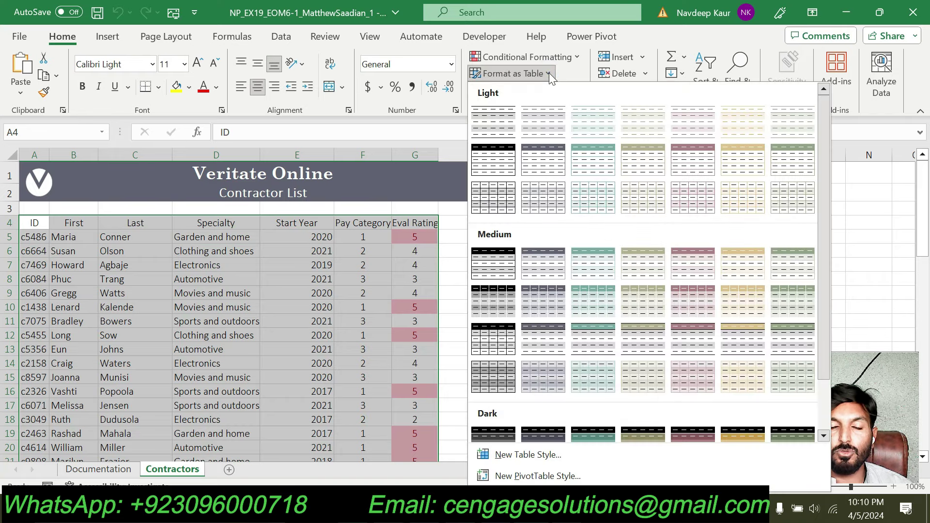
key("alt+Tab")
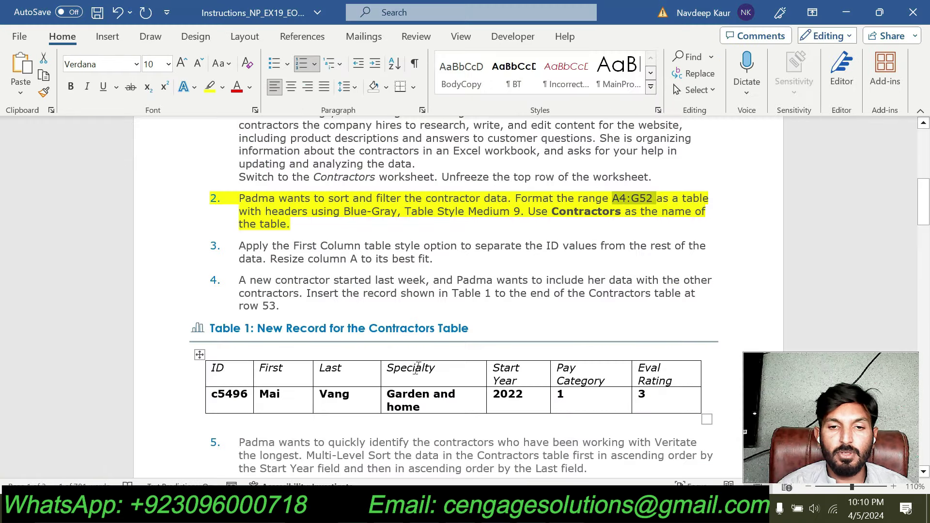
left_click_drag(343, 211, 520, 211)
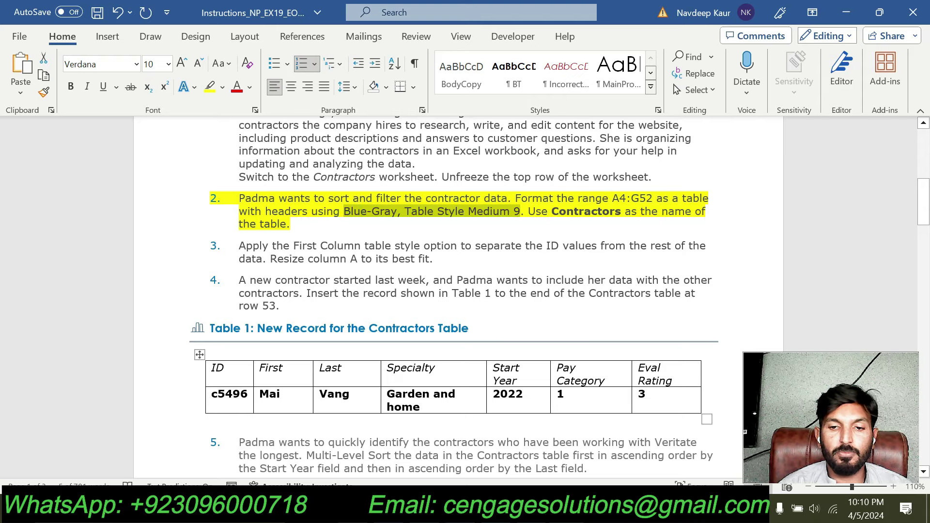
key("alt+Tab")
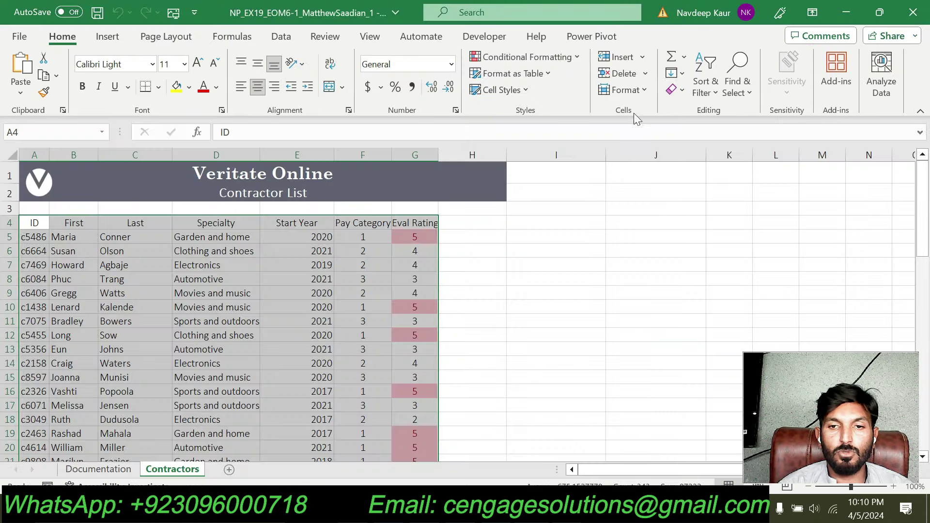
left_click(546, 75)
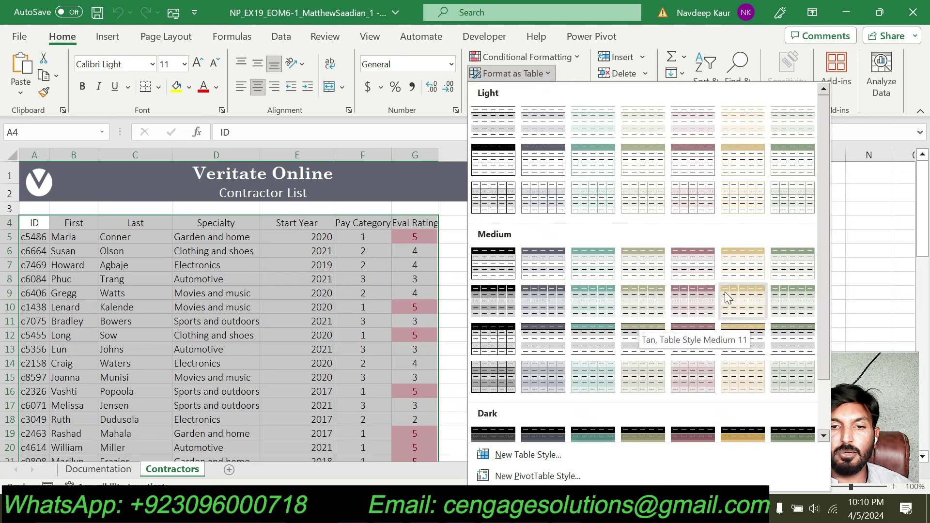
left_click(550, 299)
scroll(548, 291, "down", 1)
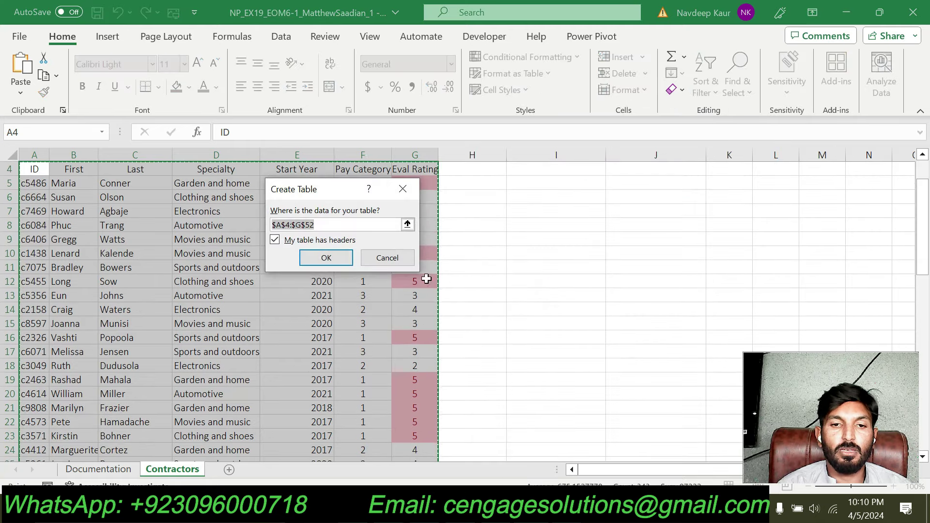
left_click(325, 257)
scroll(557, 296, "up", 1)
scroll(559, 297, "down", 5)
scroll(559, 296, "up", 5)
left_click(560, 297)
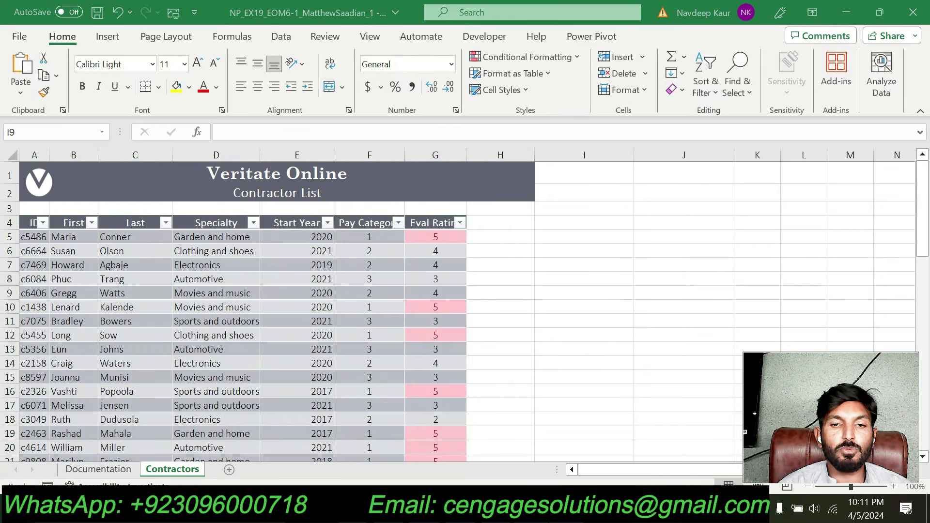
key("alt+Tab")
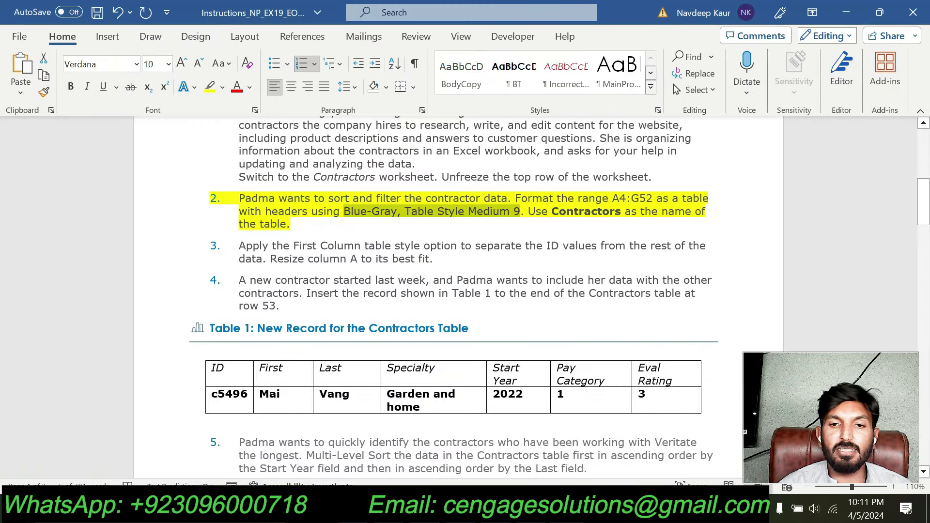
- Replace Table1 with 'Contractors' in the Table Design Table Name box, then return to Word
double_click(585, 211)
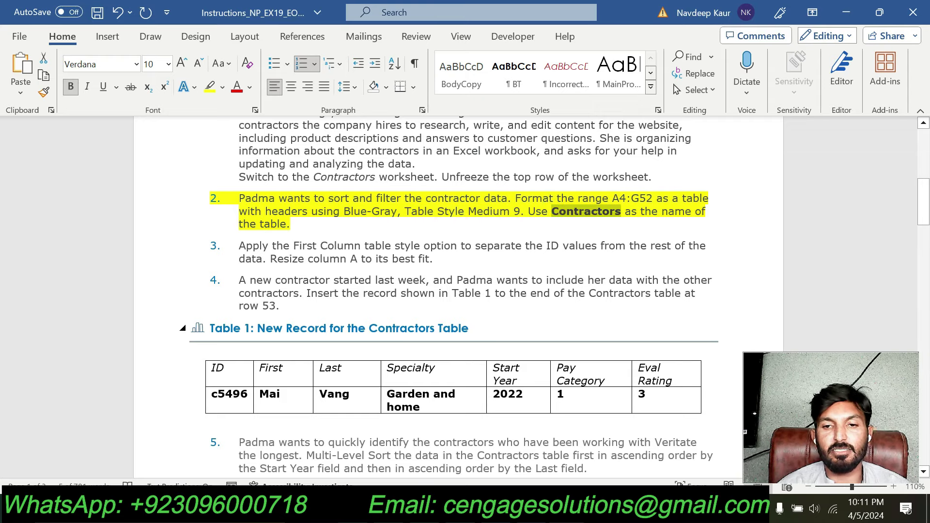
key("alt+Tab")
left_click(239, 292)
left_click(664, 37)
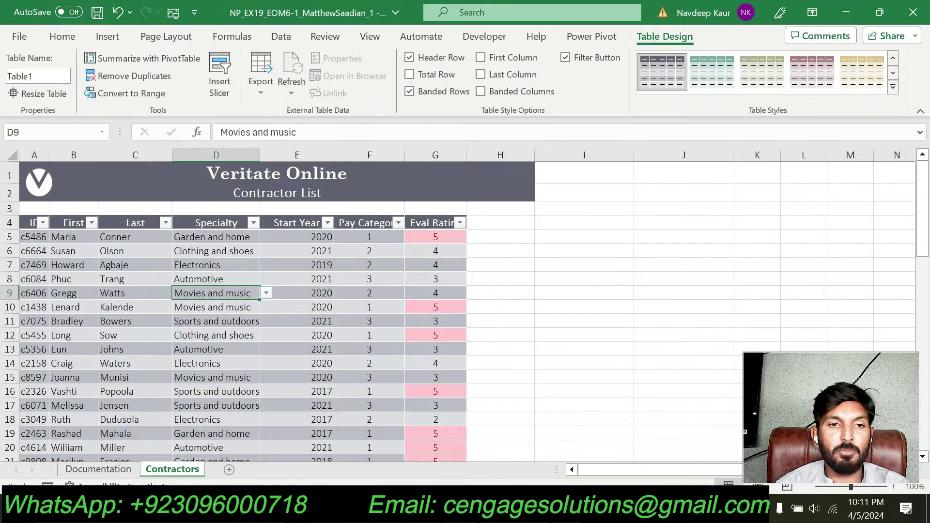
left_click(38, 77)
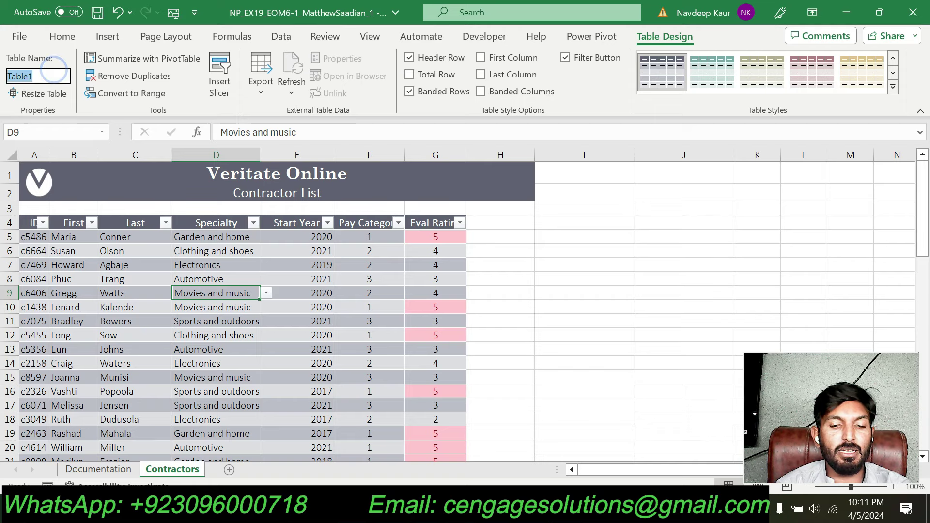
type("Contractors")
key("Return")
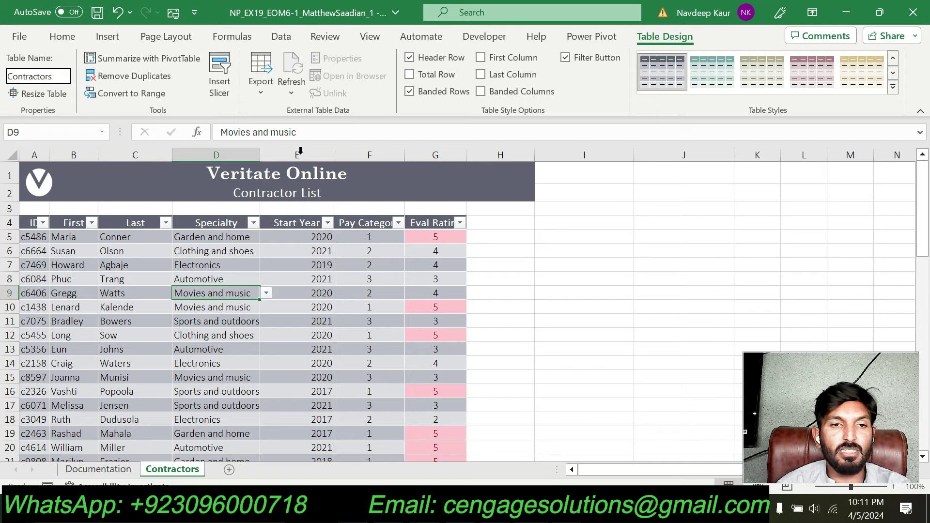
left_click(403, 193)
left_click(537, 269)
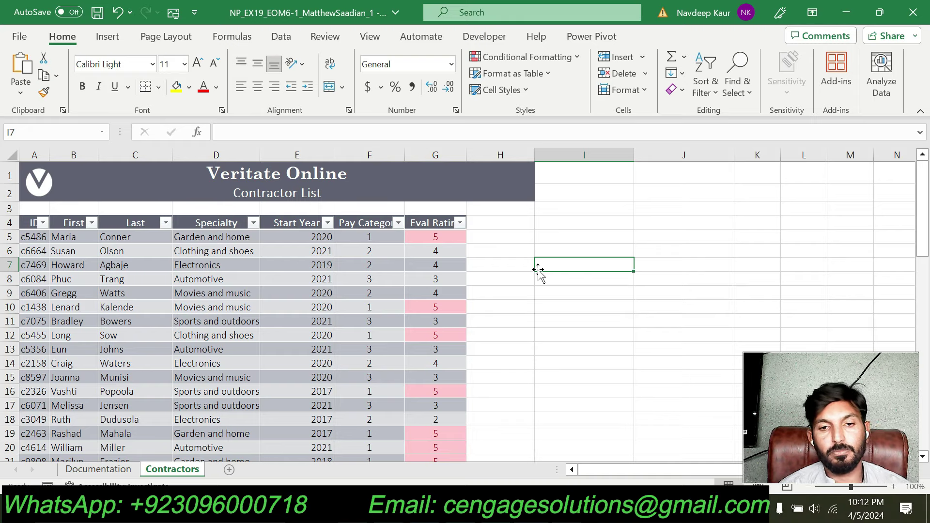
key("alt+Tab")
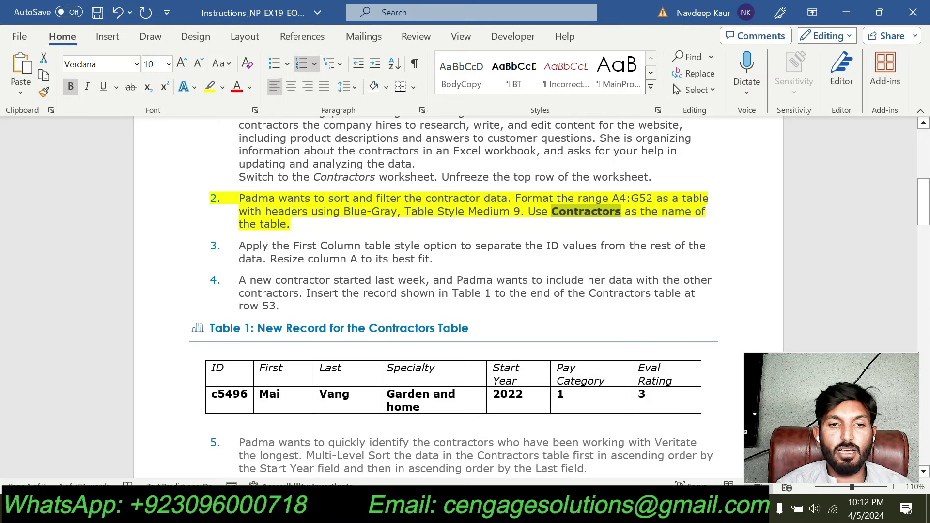
- Remove step 2's yellow highlight and highlight step 3 in yellow
triple_click(293, 224)
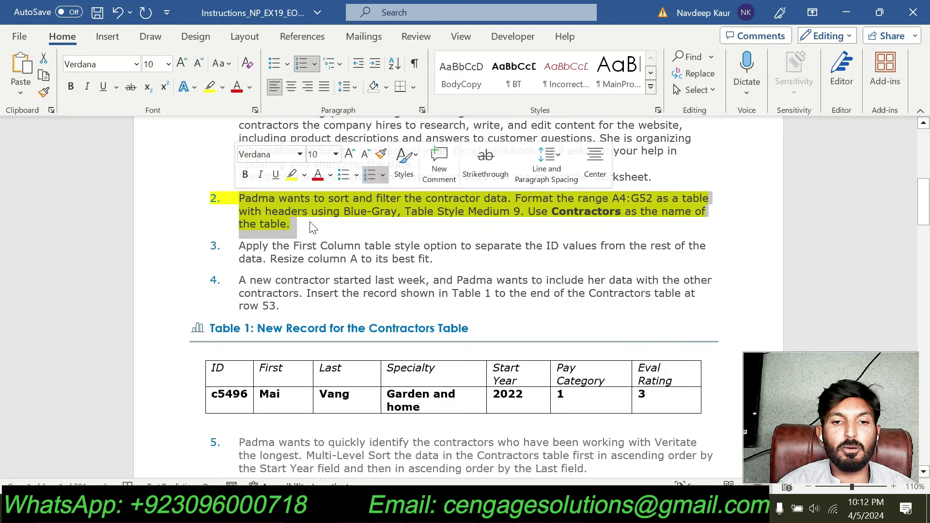
left_click(291, 175)
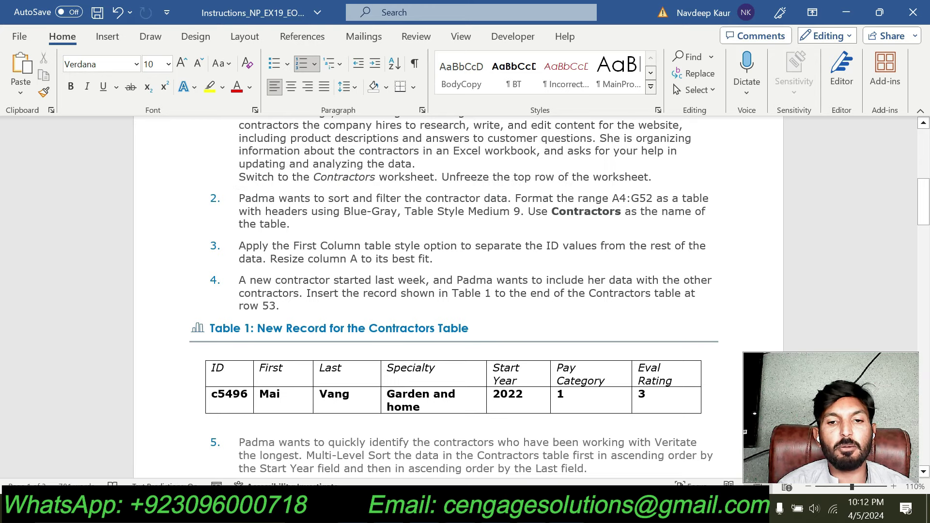
left_click_drag(440, 259, 239, 245)
left_click(289, 223)
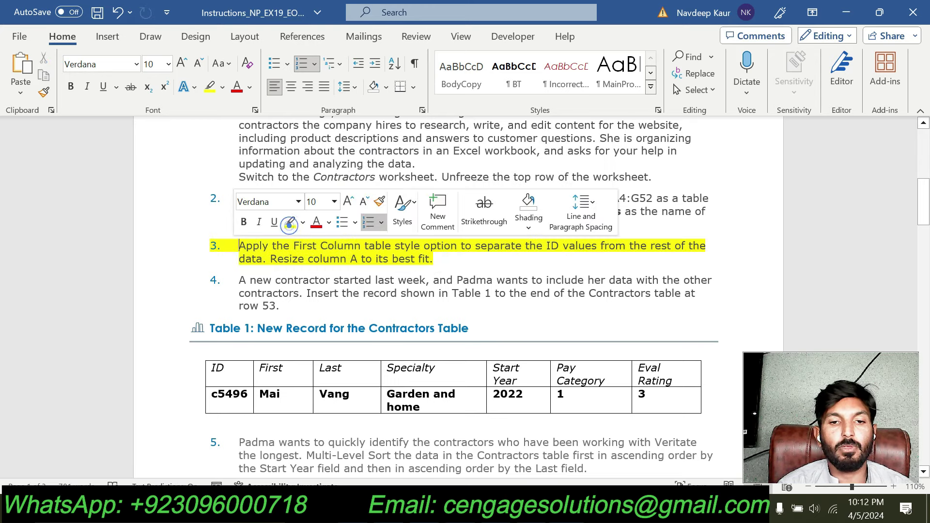
left_click(339, 260)
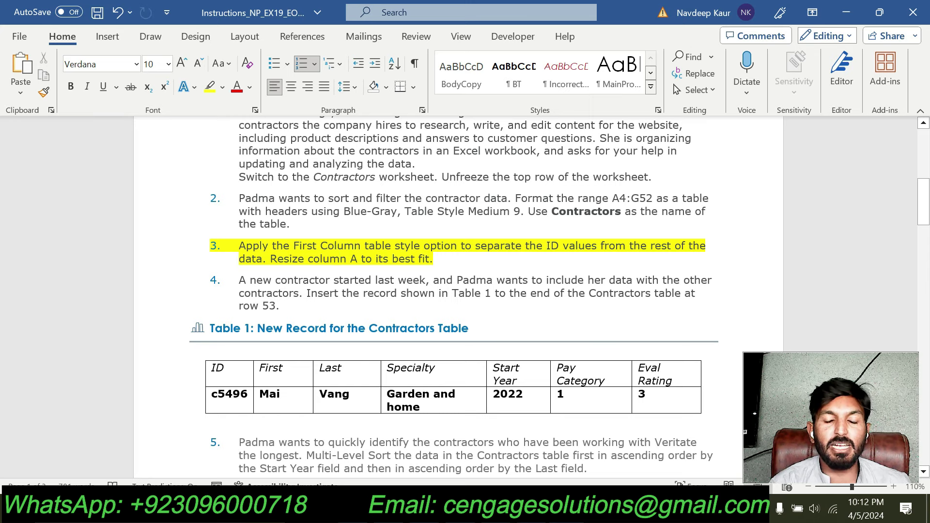
- Review step 3's First Column table style option and select a cell in the Contractors table
left_click_drag(434, 258, 239, 246)
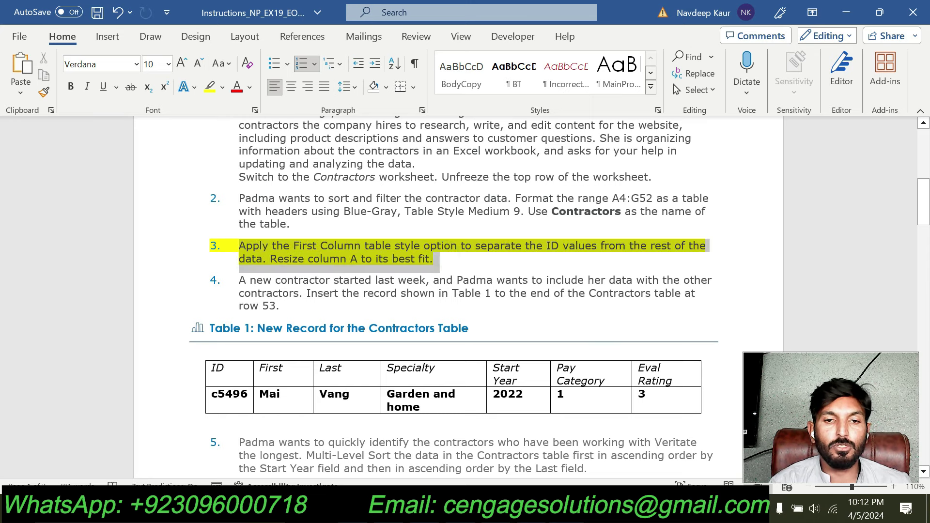
left_click(398, 274)
left_click_drag(293, 245, 460, 246)
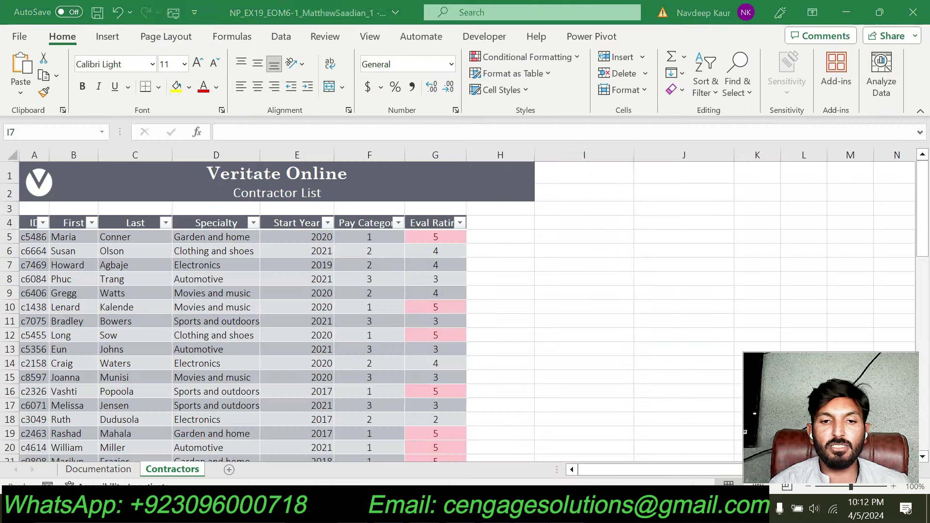
key("alt+Tab")
left_click(311, 345)
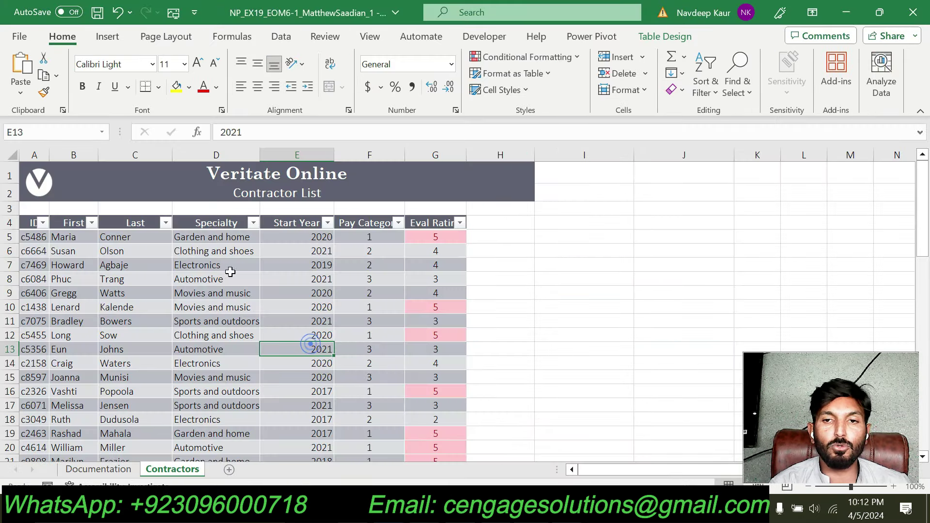
- Turn on the First Column table style option for the Contractors table
left_click(682, 39)
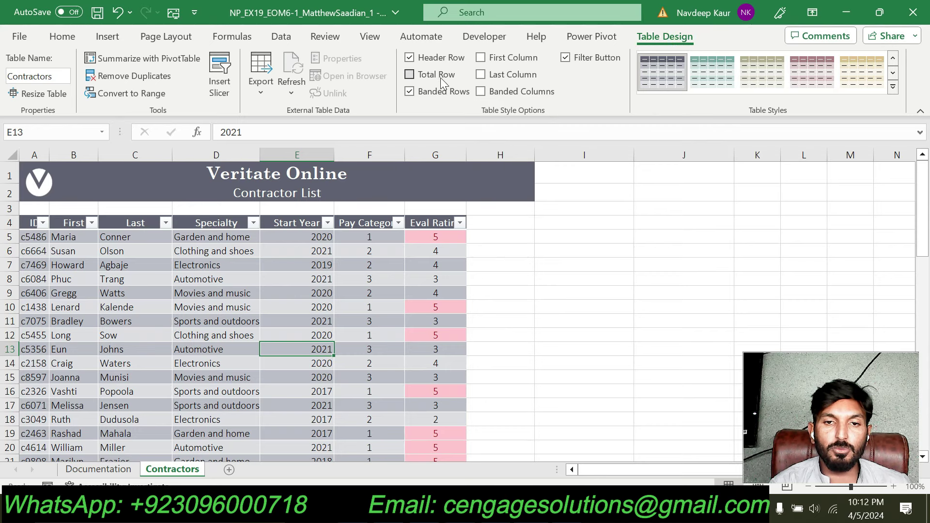
left_click(482, 60)
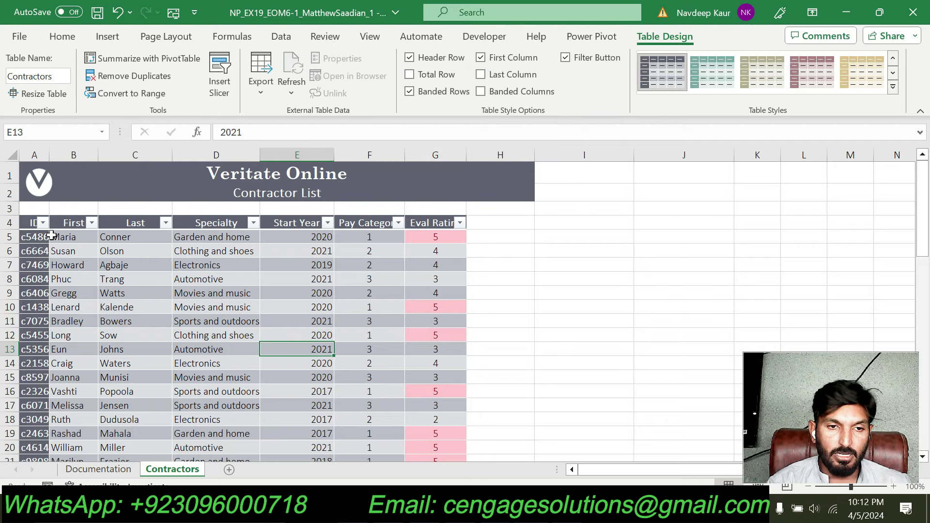
scroll(46, 281, "down", 10)
scroll(44, 283, "down", 4)
scroll(43, 283, "up", 14)
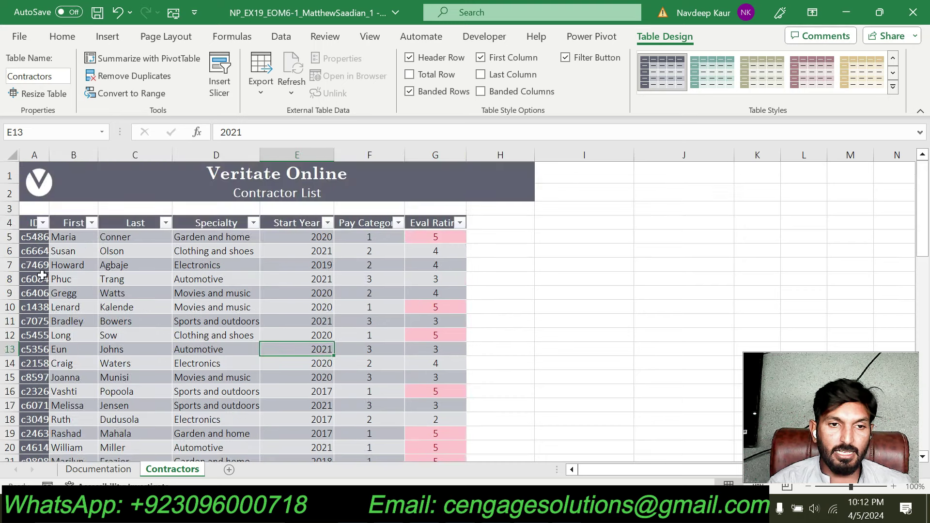
key("alt+Tab")
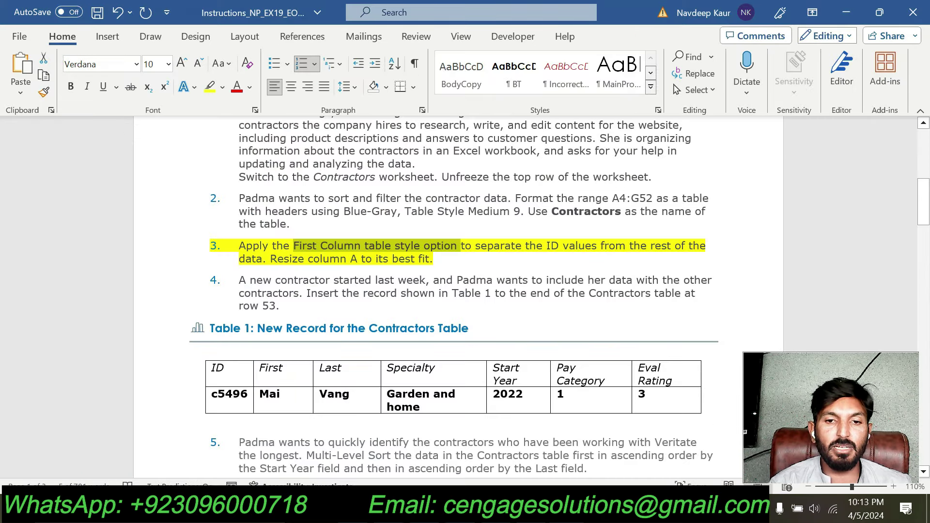
key("alt+Tab")
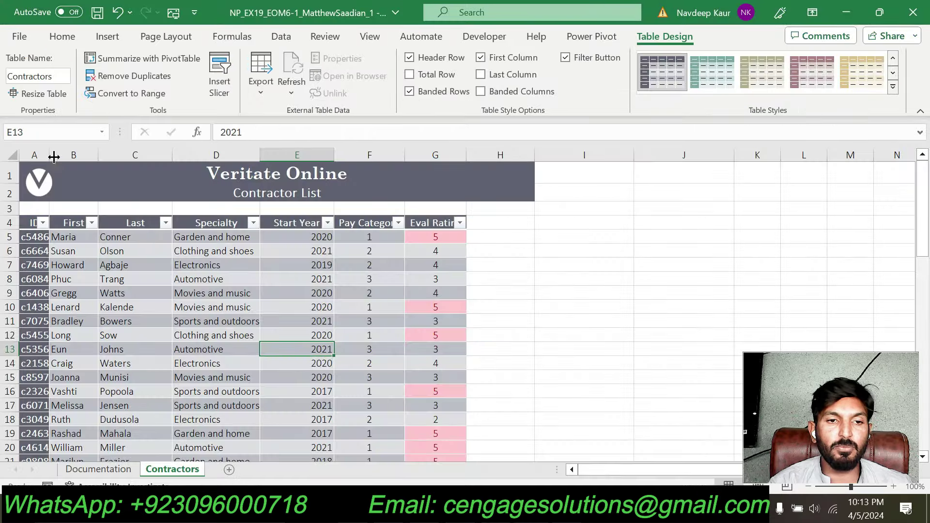
- AutoFit column A to its best width, then return to the Word instructions
left_click(49, 155)
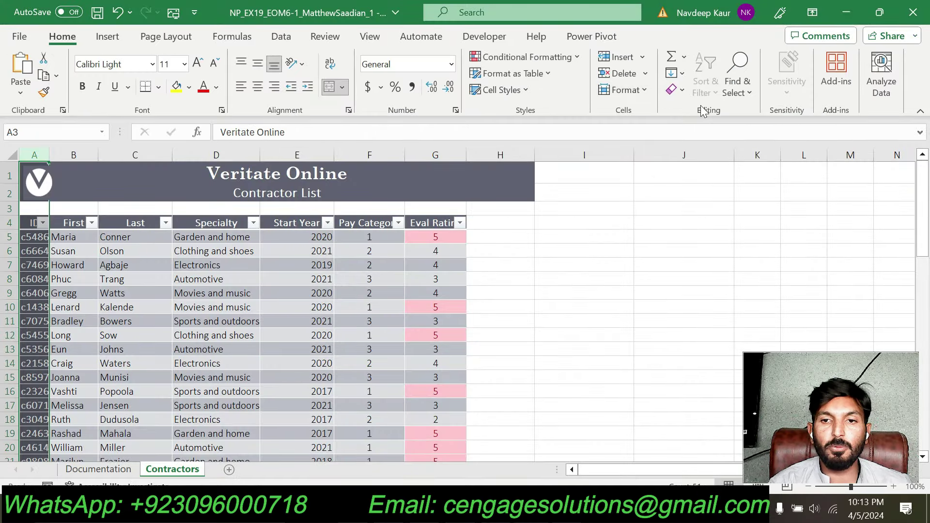
left_click(632, 92)
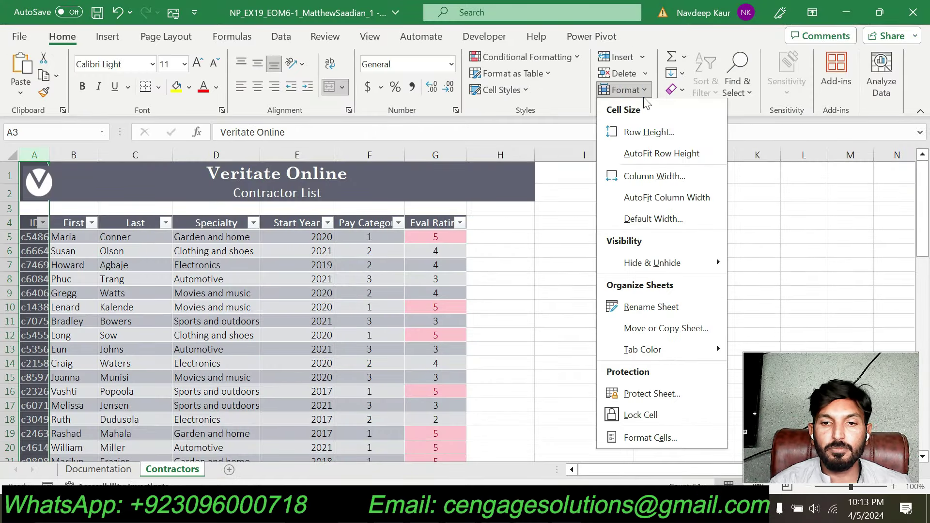
left_click(666, 208)
left_click(550, 274)
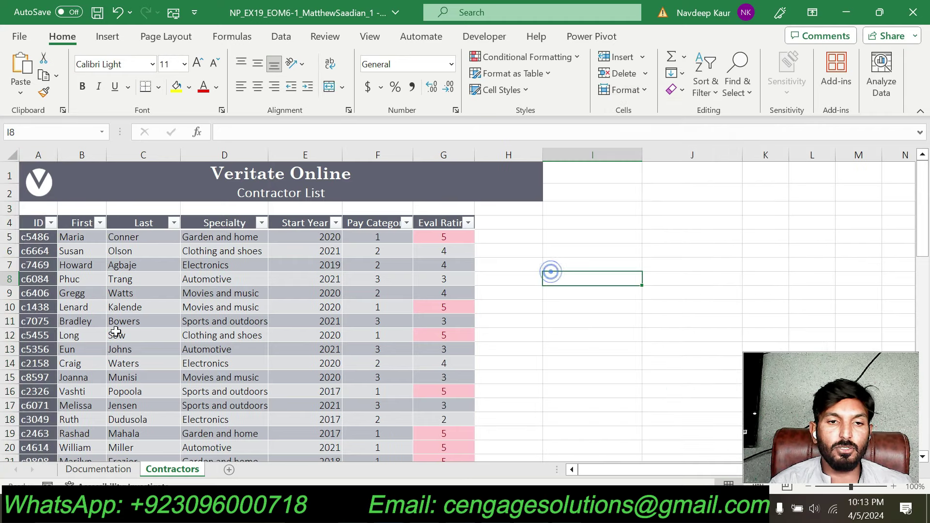
scroll(136, 324, "down", 7)
scroll(137, 324, "up", 7)
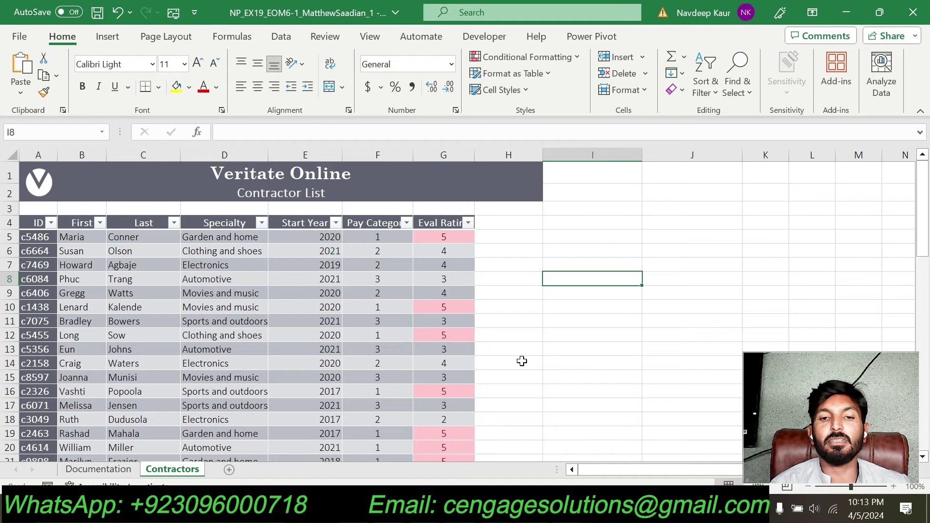
key("alt+Tab")
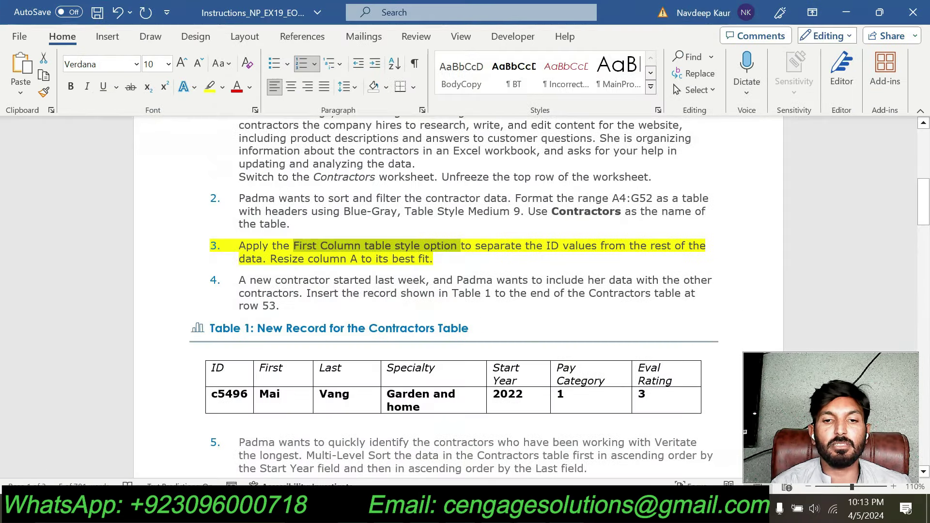
- Clear the yellow highlight from step 3 and highlight step 4 in yellow
triple_click(436, 259)
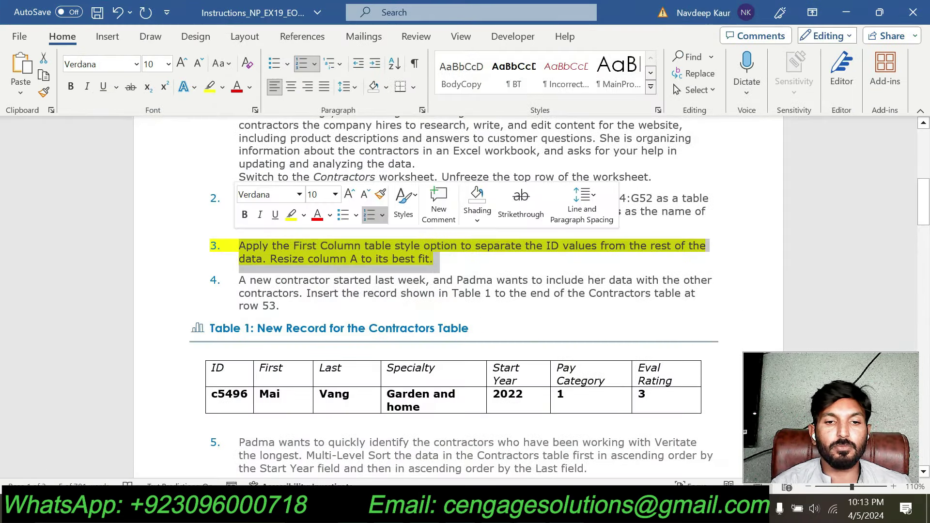
left_click(291, 215)
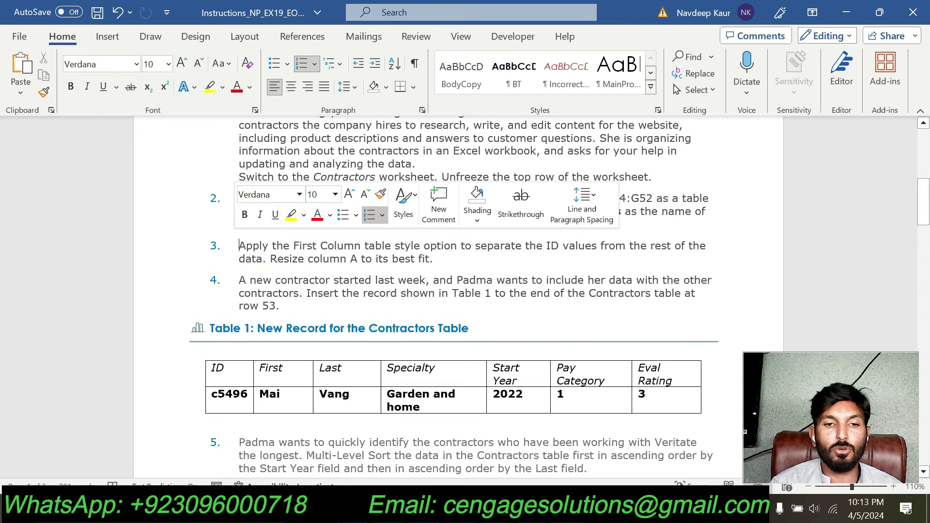
scroll(460, 290, "down", 1)
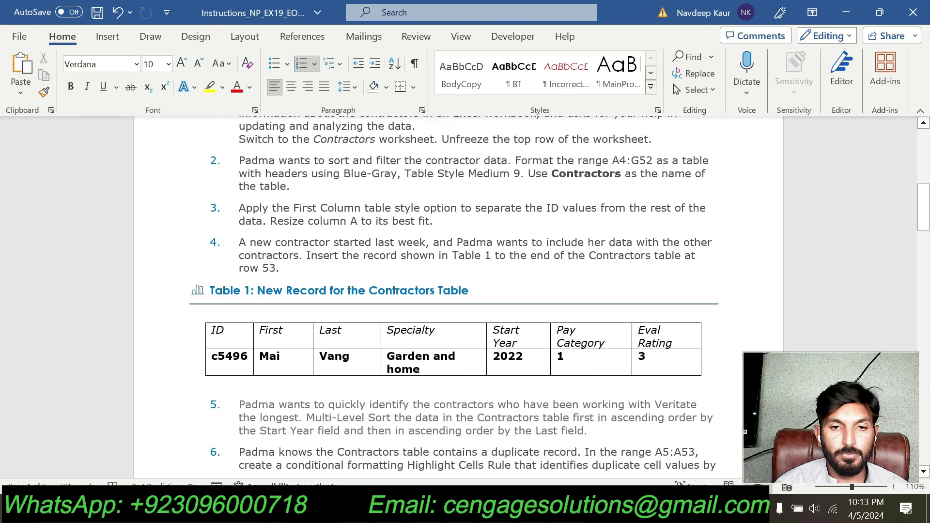
triple_click(288, 267)
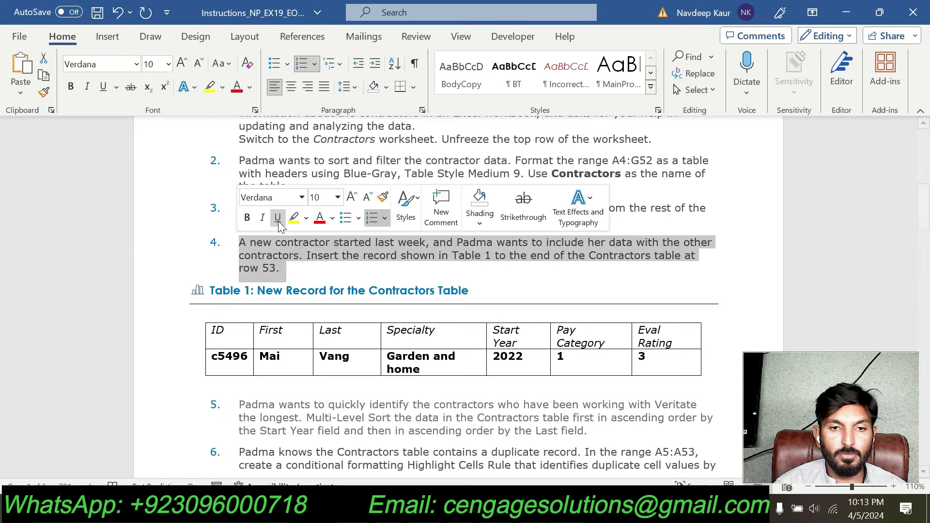
left_click(293, 219)
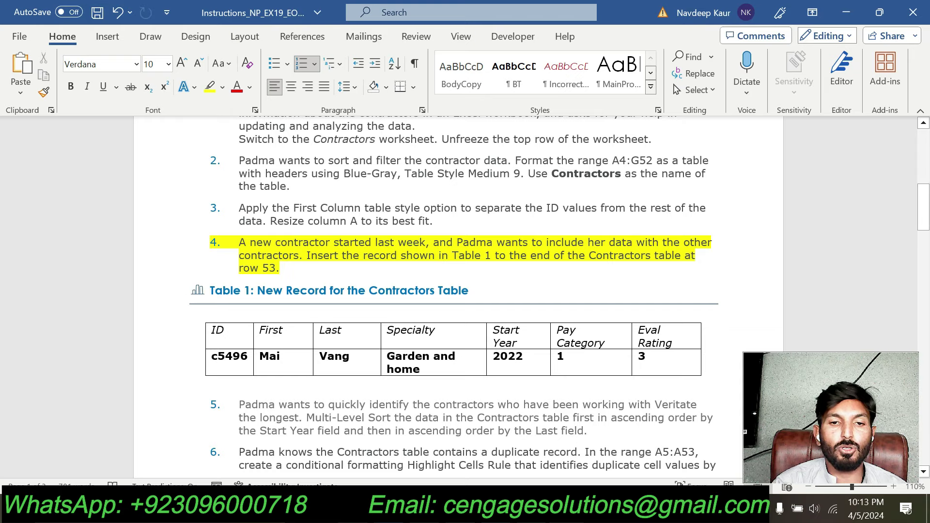
key("alt+Tab")
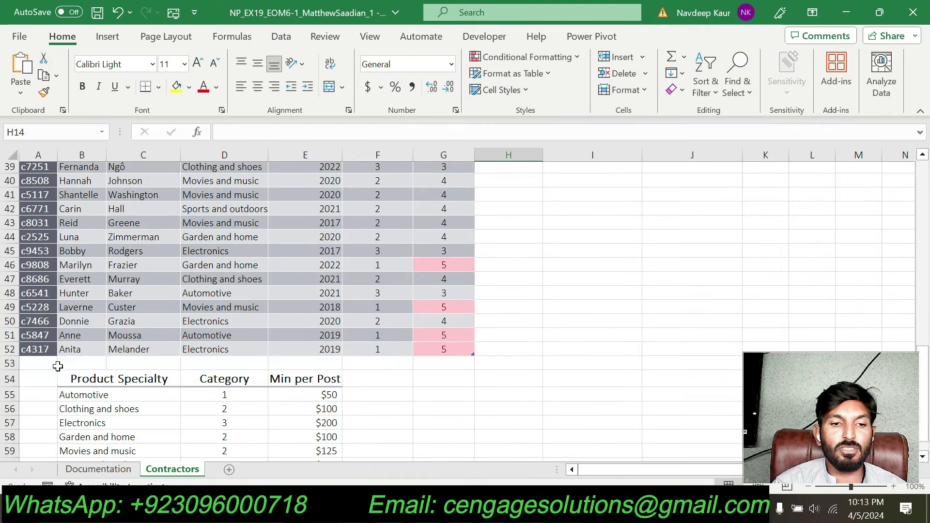
- Copy the new contractor's ID from Table 1 into cell A53
left_click(43, 364)
key("alt+Tab")
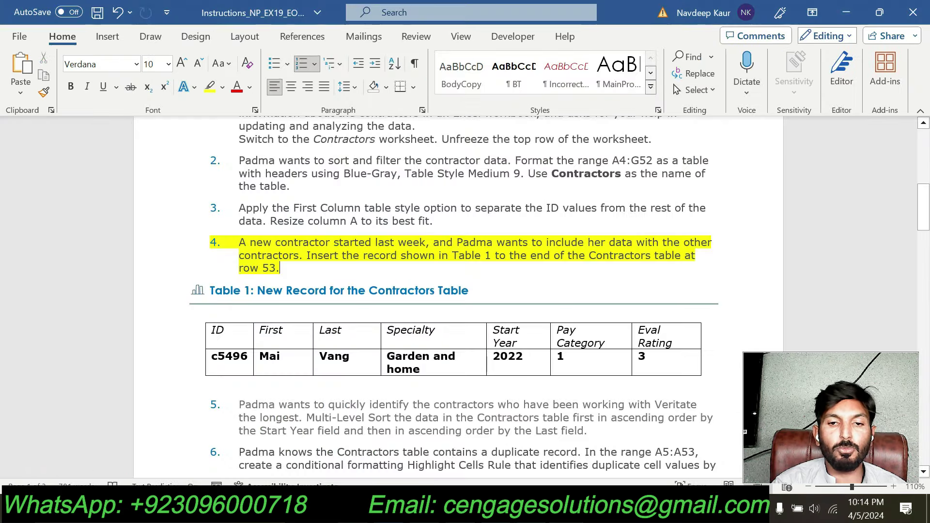
left_click_drag(668, 361, 222, 329)
left_click(301, 328)
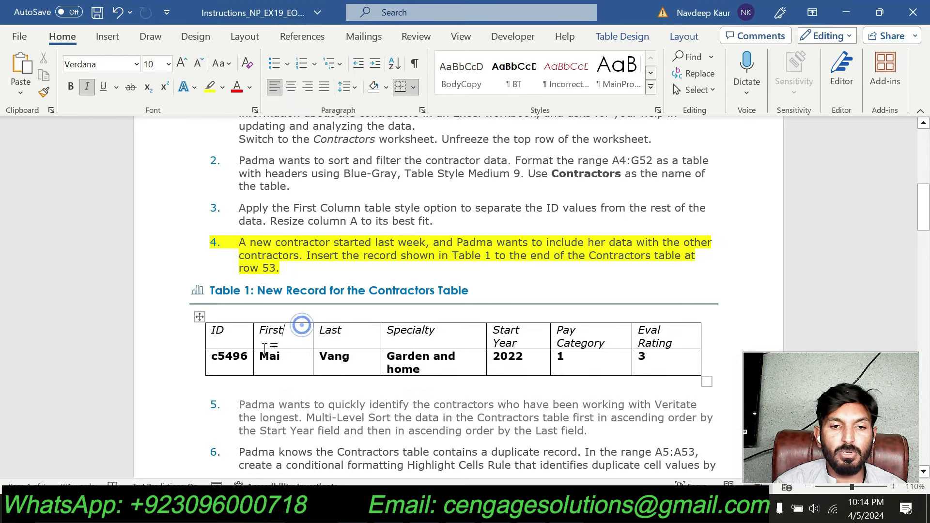
double_click(231, 356)
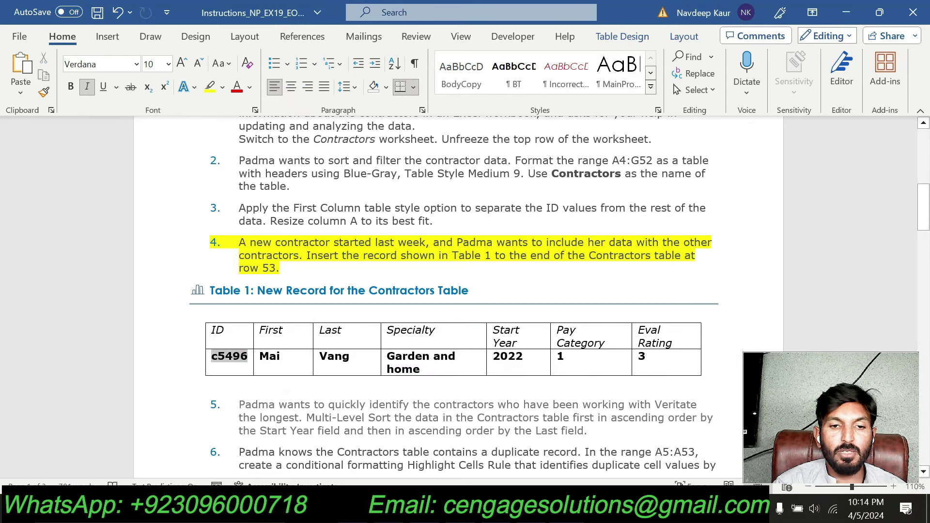
key("ctrl+c")
key("alt+Tab")
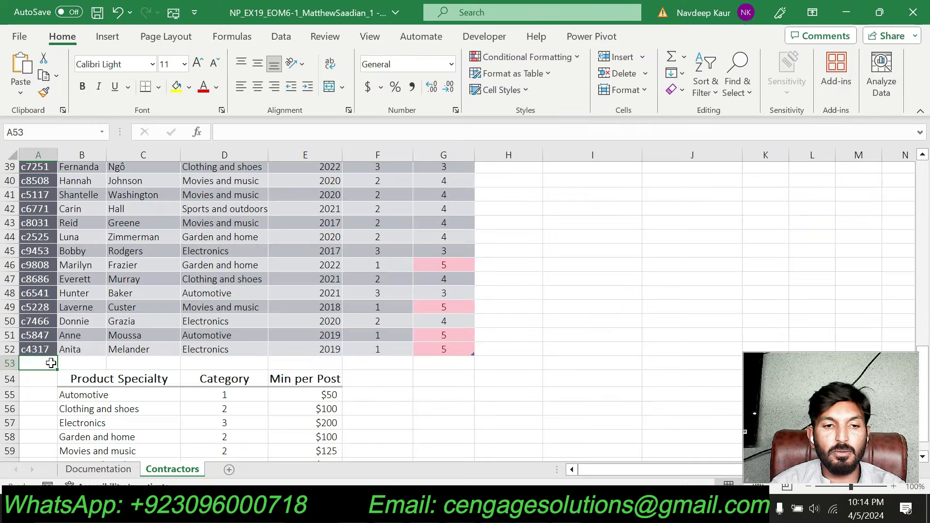
double_click(51, 363)
key("ctrl+v")
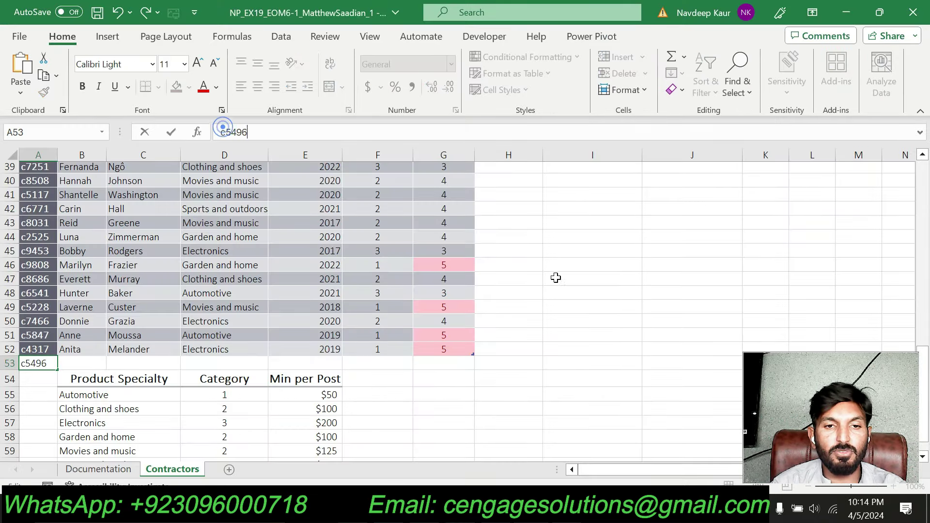
left_click(581, 307)
- Copy the new contractor's first name from Table 1 into cell B53
key("alt+Tab")
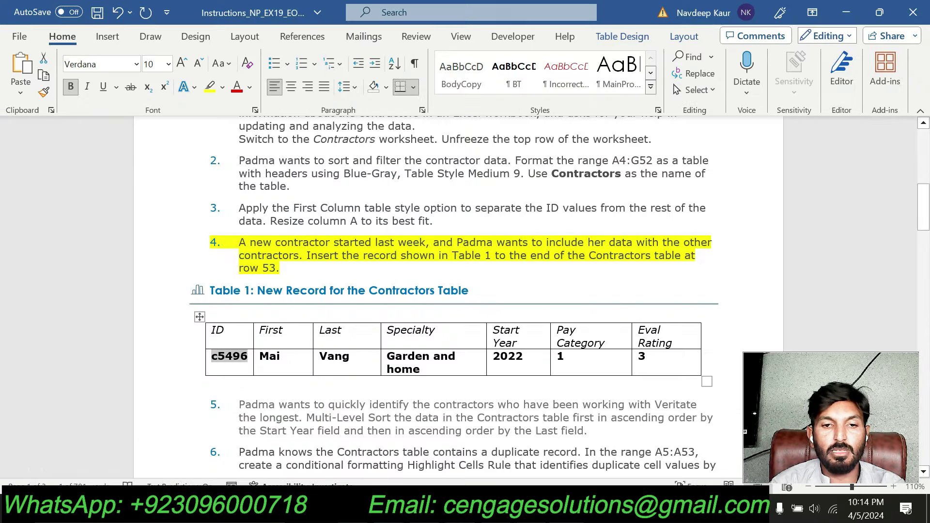
double_click(281, 359)
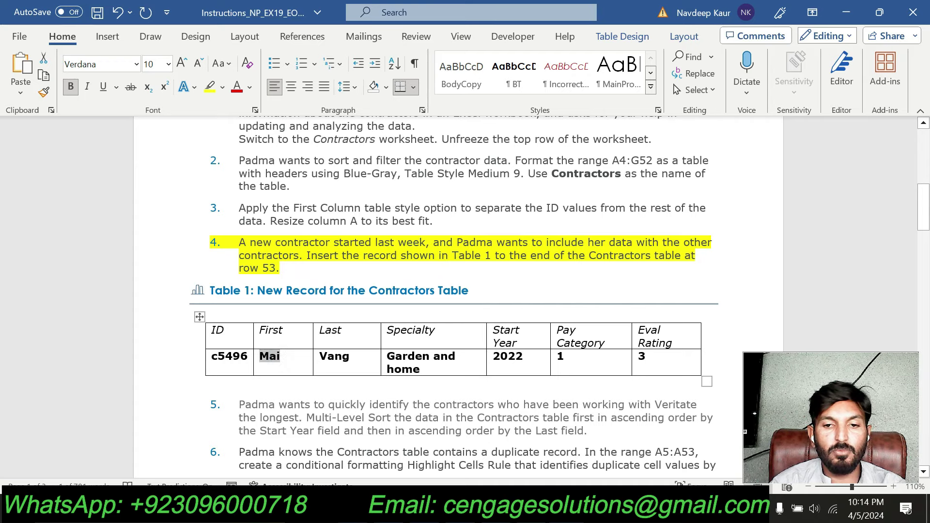
key("ctrl+c")
key("alt+Tab")
left_click(92, 361)
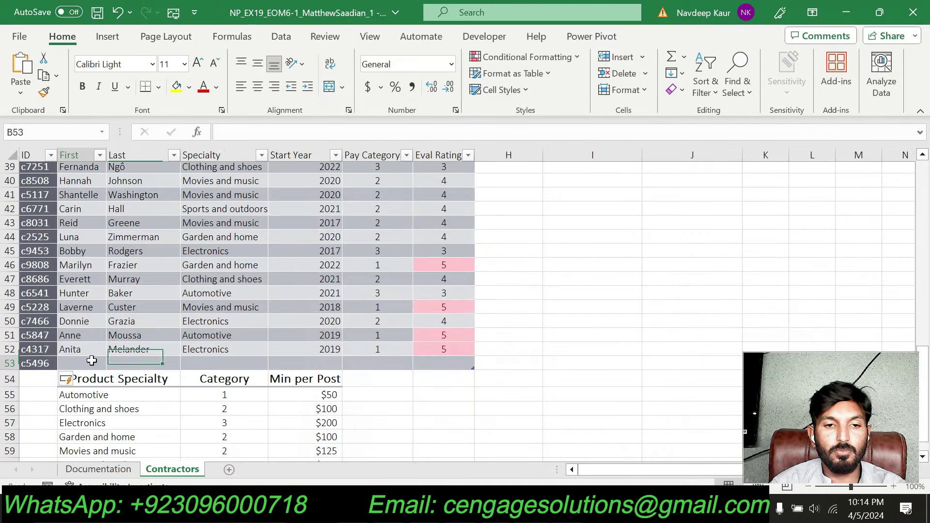
key("ctrl+v")
left_click(606, 319)
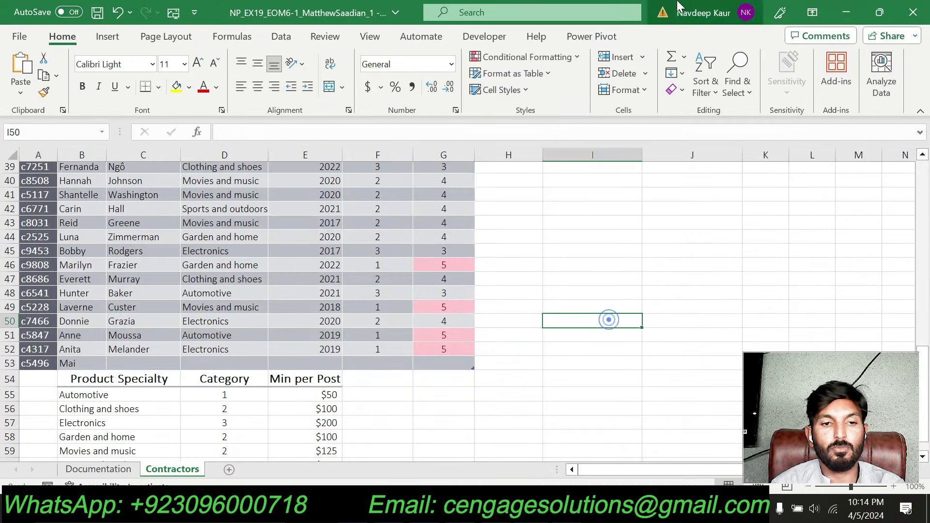
- Copy the new contractor's last name from Table 1 into cell C53
key("alt+Tab")
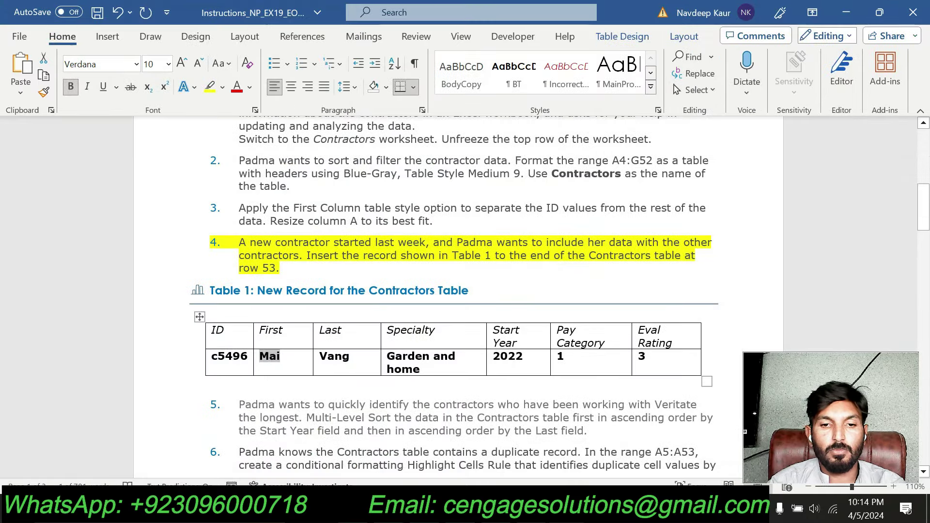
double_click(355, 356)
key("ctrl+c")
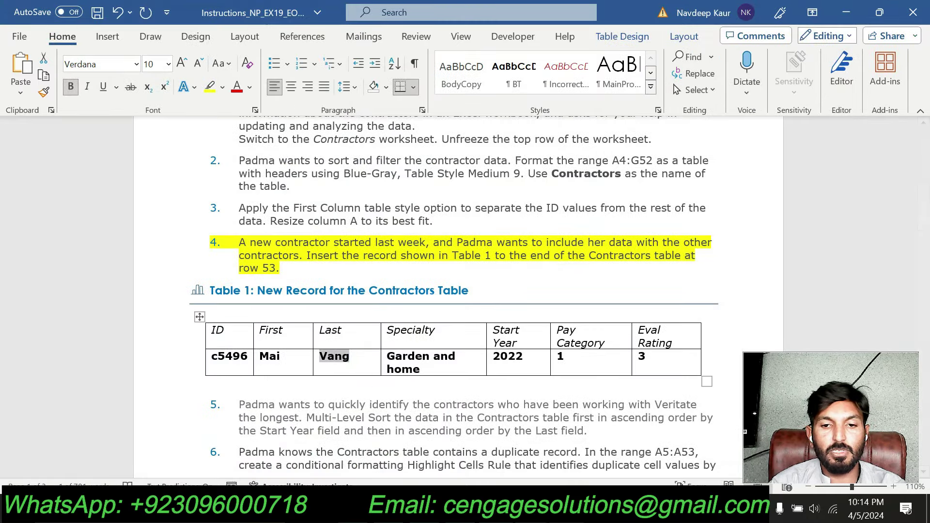
key("alt+Tab")
left_click(111, 355)
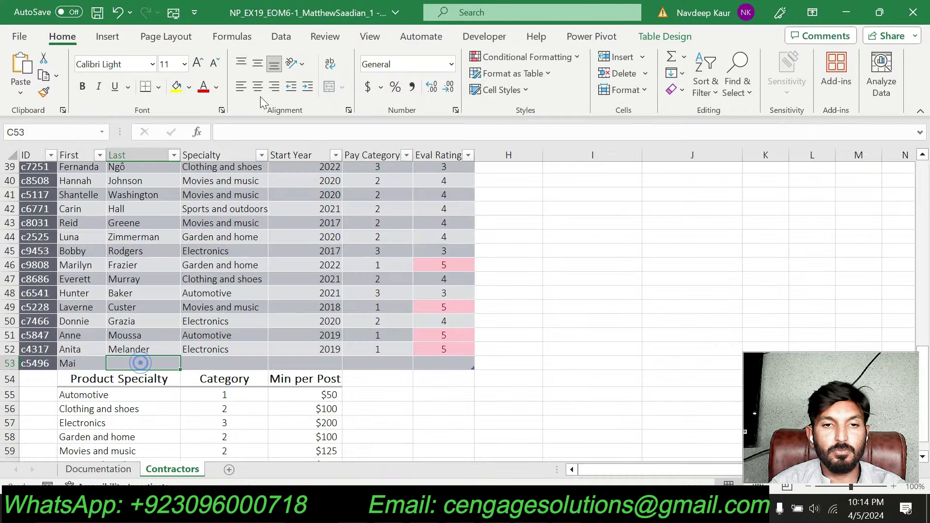
key("ctrl+v")
left_click(592, 336)
- Copy the specialty 'Garden and home' from Table 1 in Word
key("alt+Tab")
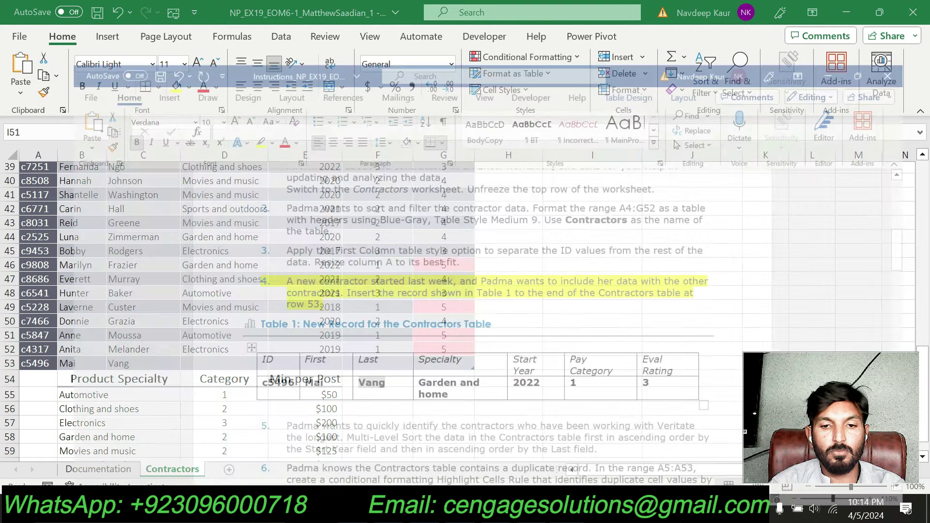
left_click_drag(421, 369, 390, 356)
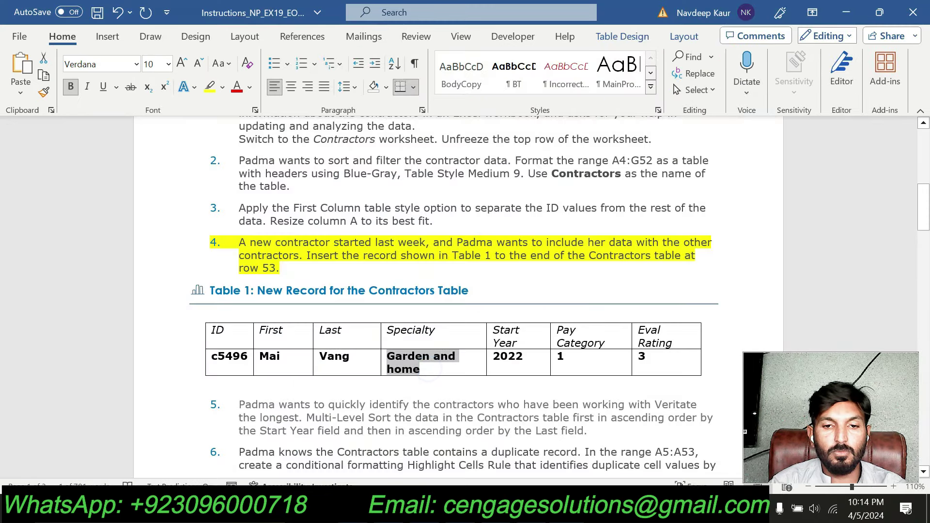
mouse_move(566, 513)
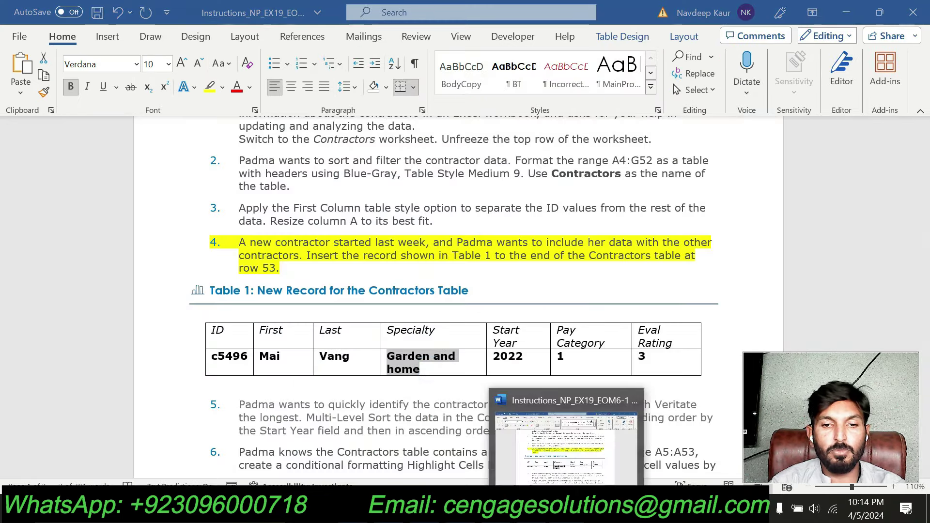
key("alt+Tab")
left_click(223, 364)
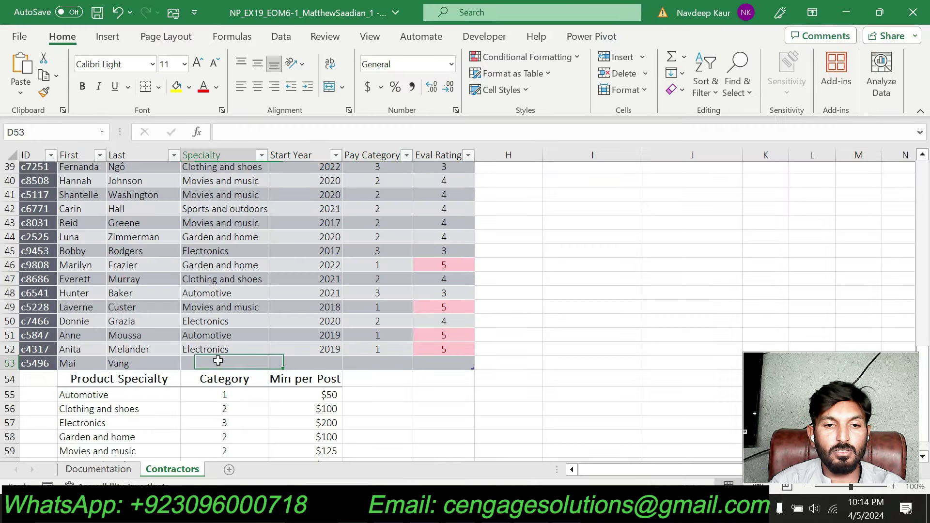
- Paste 'Garden and home' into D53 and start year 2022 into E53
left_click(220, 132)
key("ctrl+v")
left_click(581, 318)
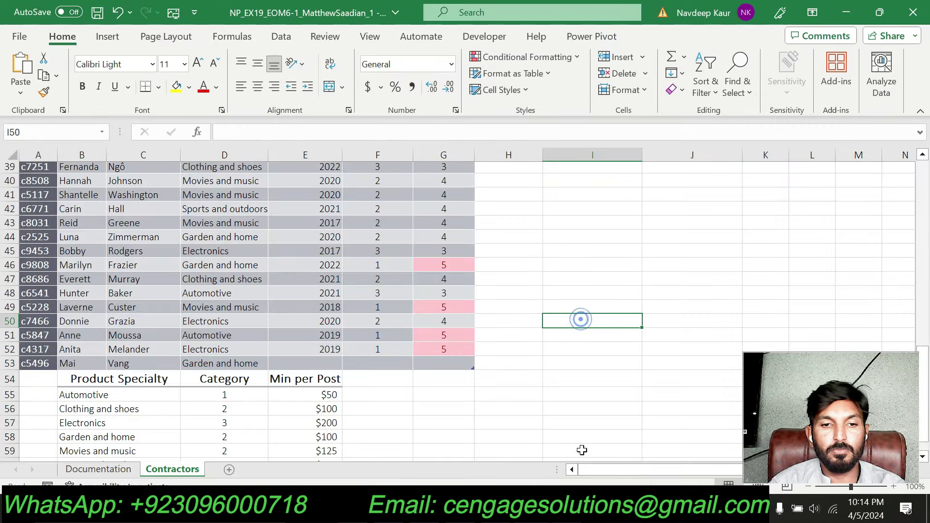
key("alt+Tab")
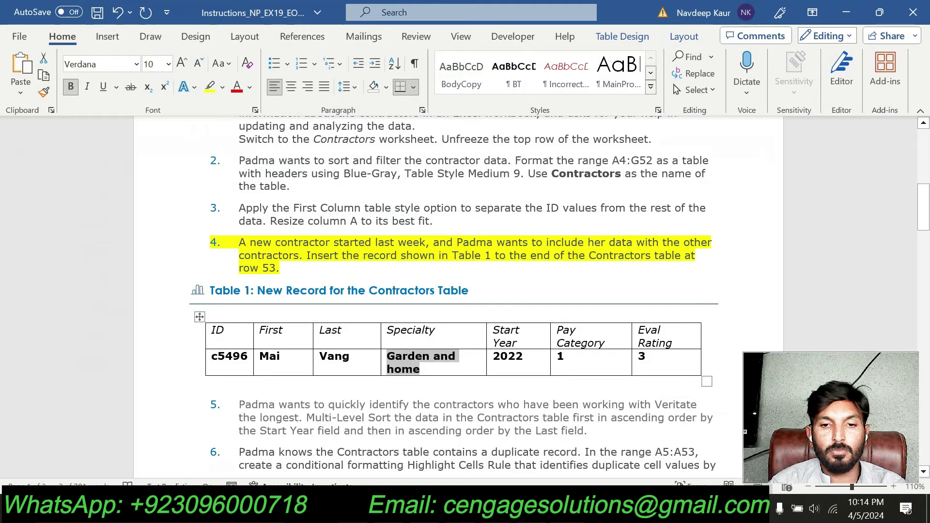
double_click(513, 356)
key("alt+Tab")
left_click(305, 363)
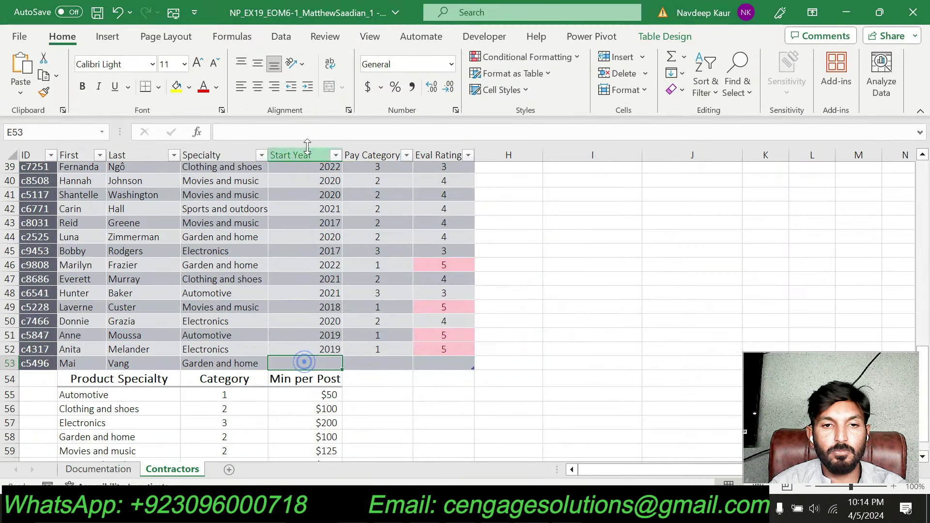
key("ctrl+v")
left_click(618, 338)
- Enter pay category 1 in F53 and evaluation rating 3 in G53
key("alt+Tab")
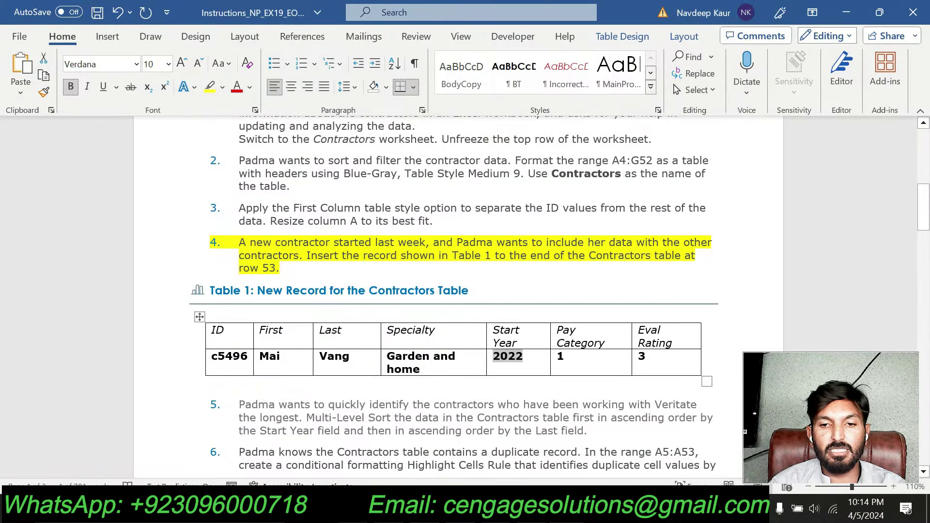
key("alt+Tab")
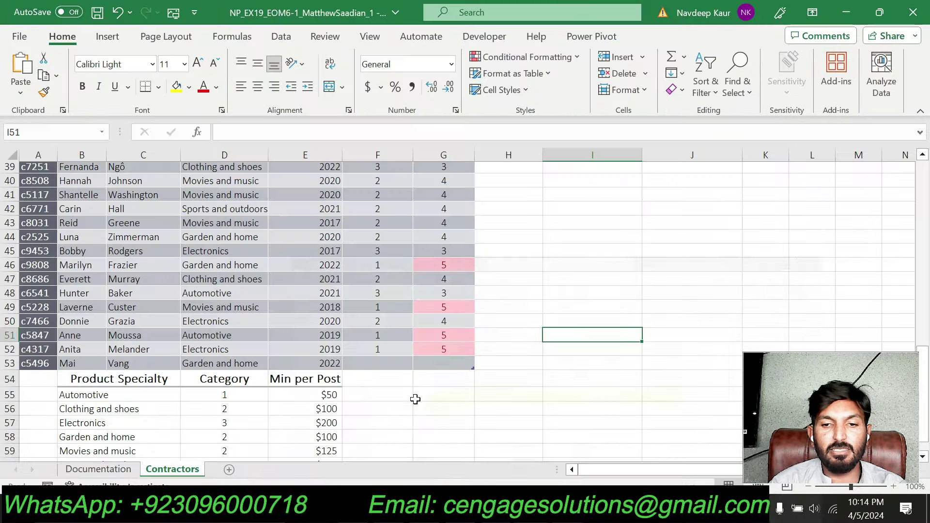
left_click(380, 363)
type("1")
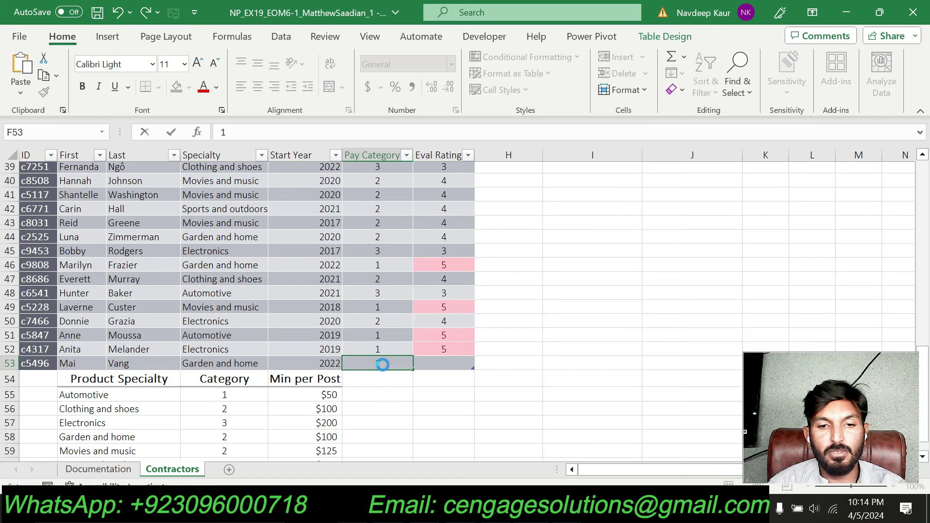
key("Tab")
type("3")
left_click(608, 367)
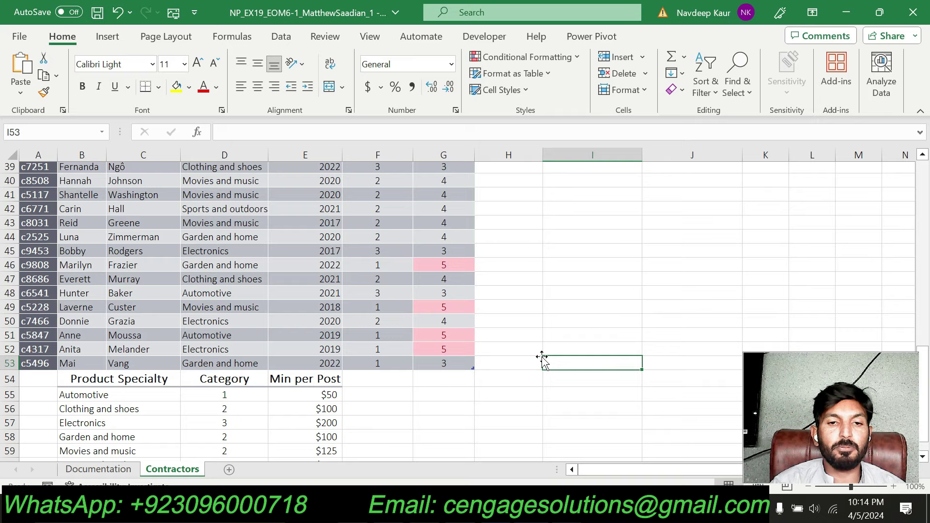
scroll(542, 358, "up", 1)
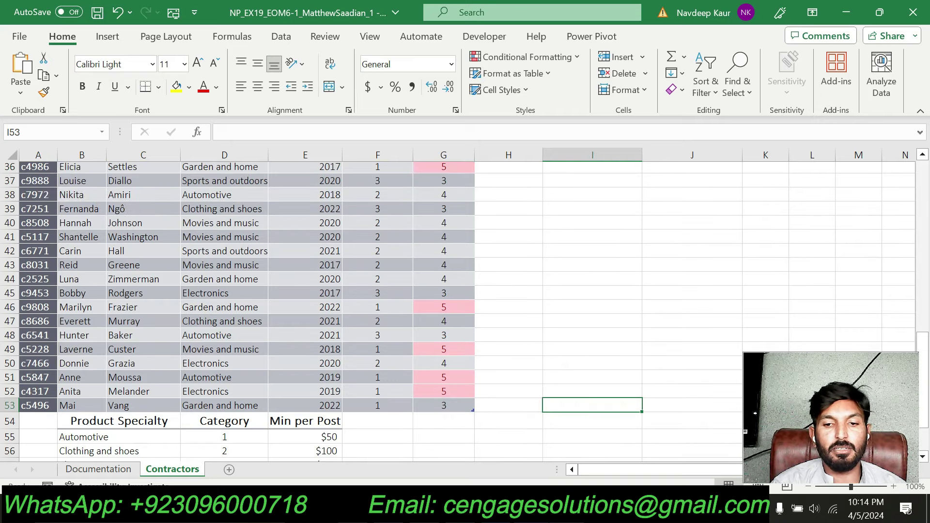
key("alt+Tab")
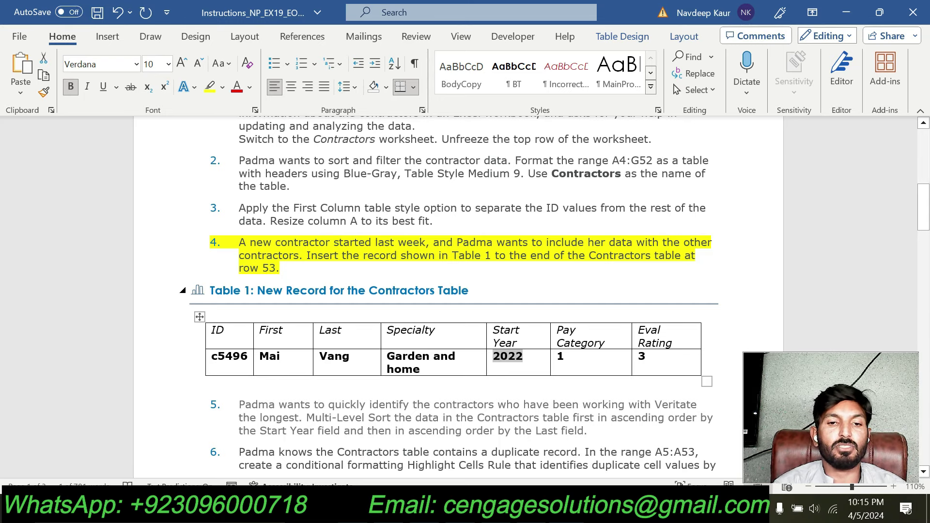
- Move the yellow highlight from step 4 to step 5
triple_click(293, 264)
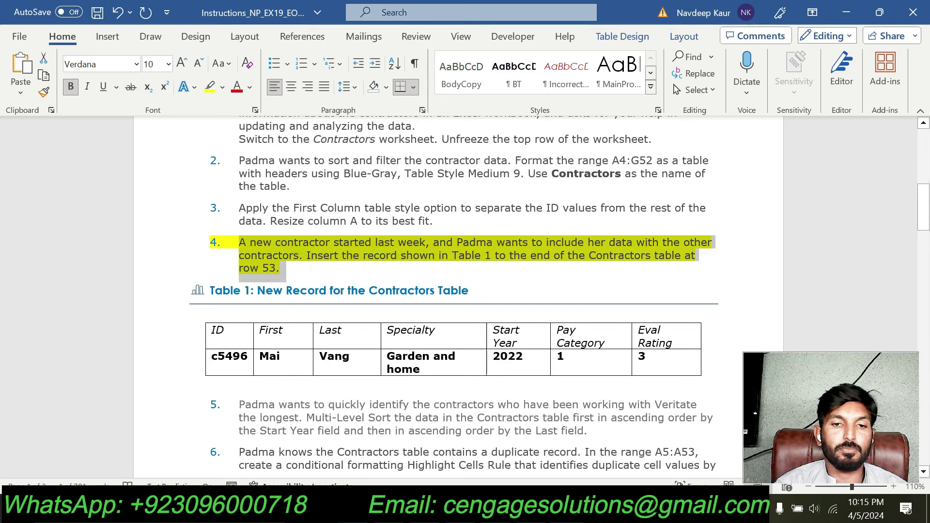
left_click(298, 216)
left_click(317, 276)
scroll(532, 296, "down", 10)
scroll(531, 296, "up", 4)
scroll(531, 296, "up", 4)
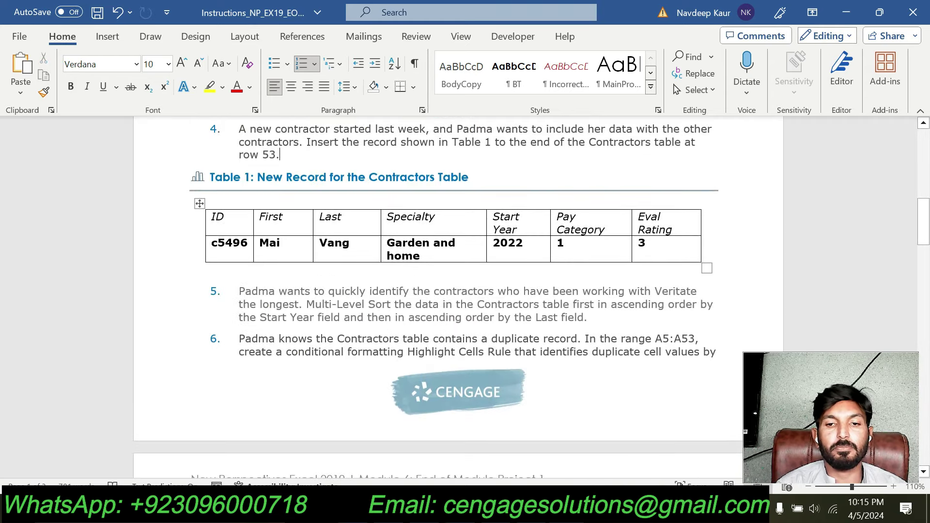
triple_click(592, 315)
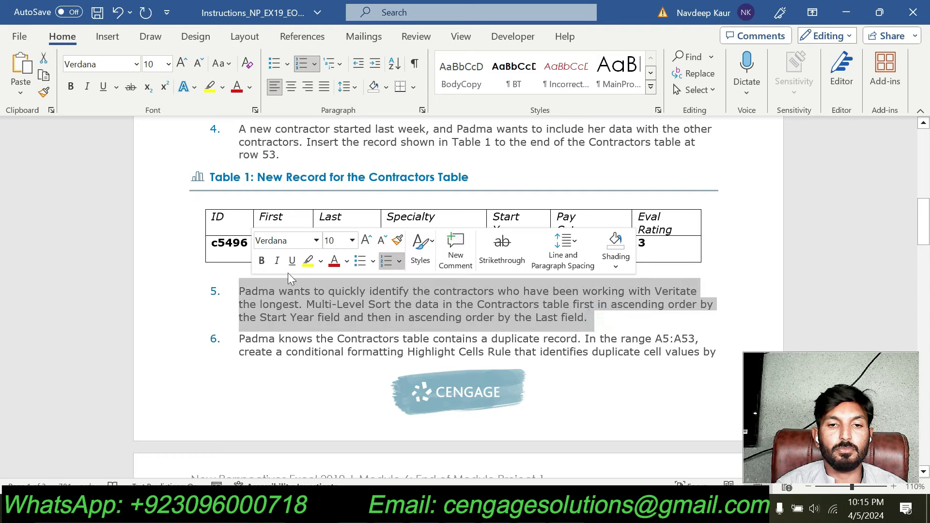
left_click(307, 262)
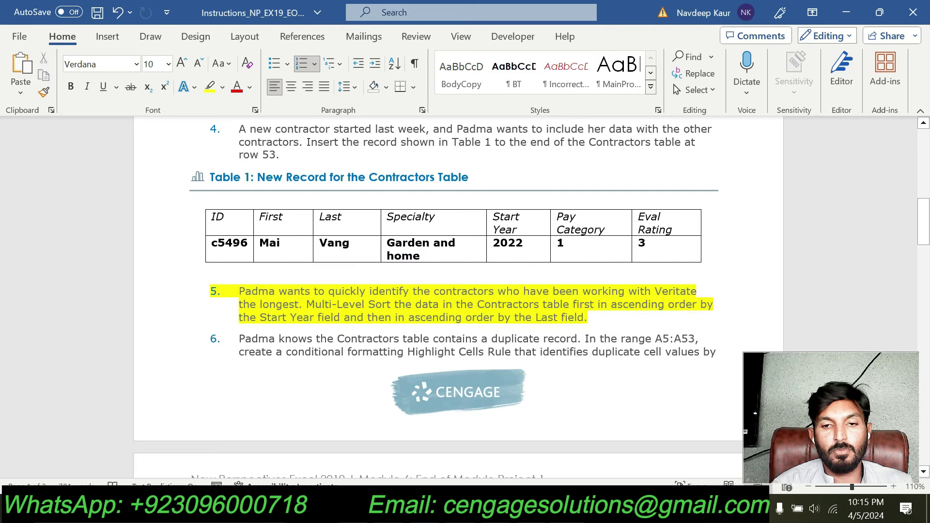
left_click(588, 317)
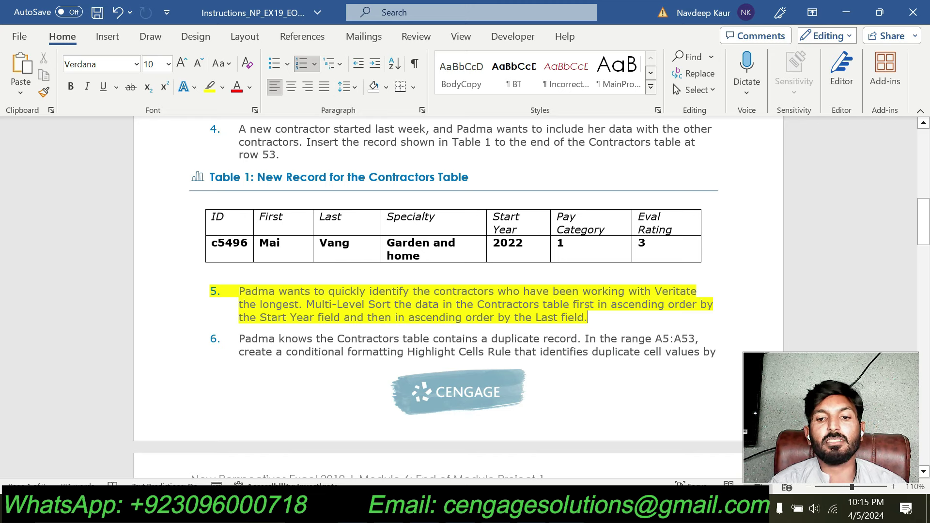
- Review step 5's Start Year and Last fields, then select a cell in the Contractors table
left_click_drag(316, 318, 260, 318)
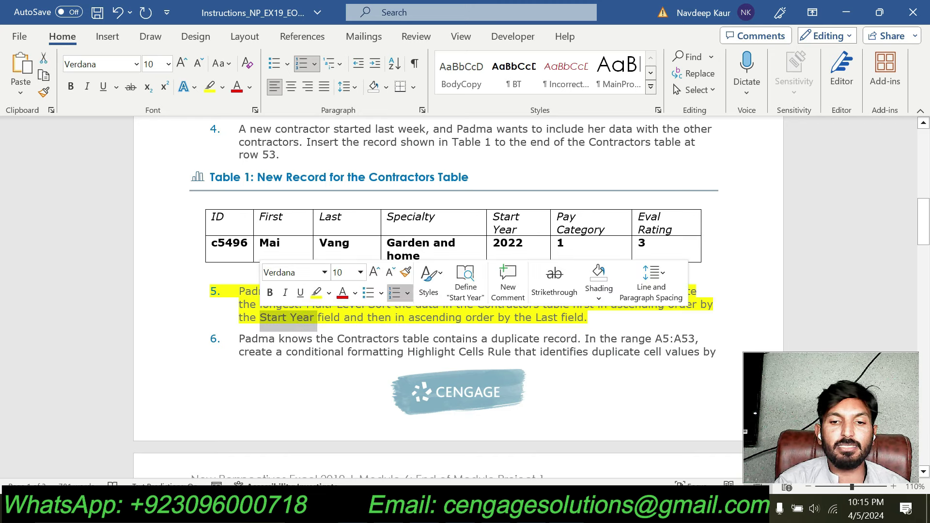
left_click_drag(535, 318, 587, 318)
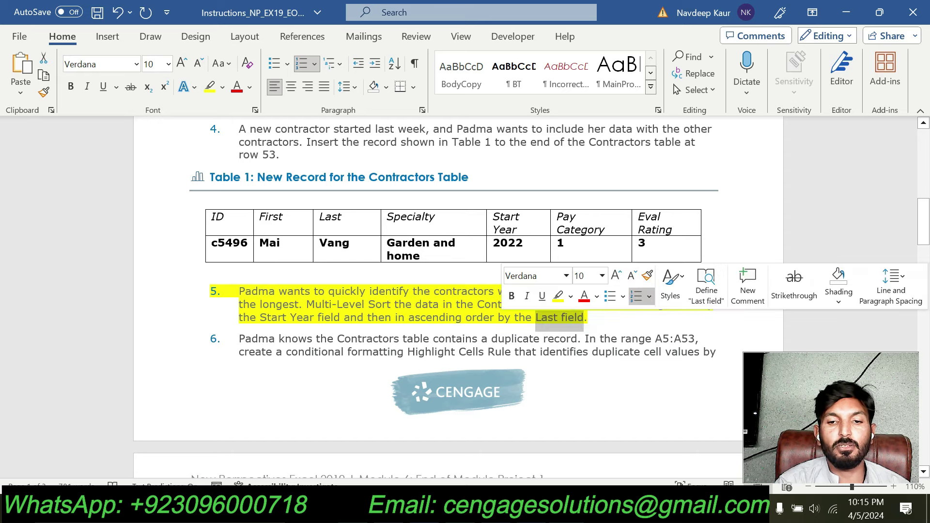
left_click(364, 306)
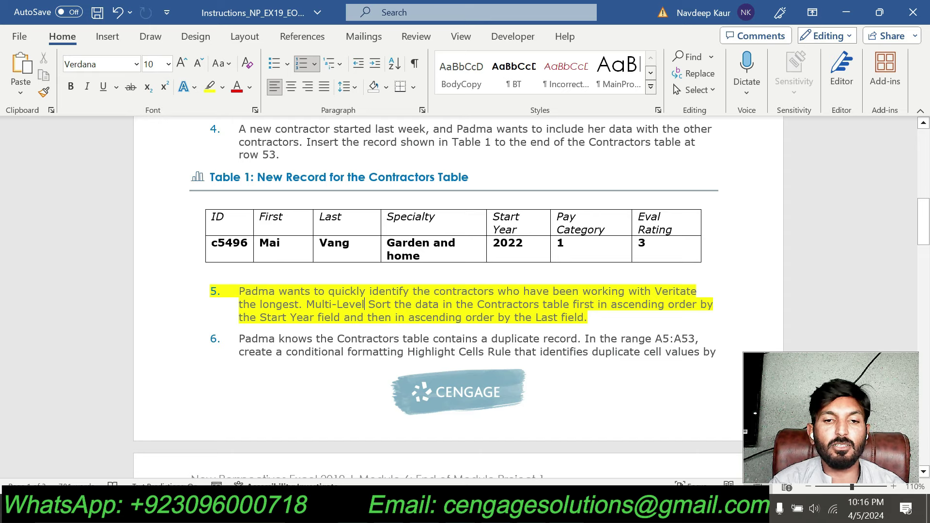
left_click_drag(240, 317, 318, 317)
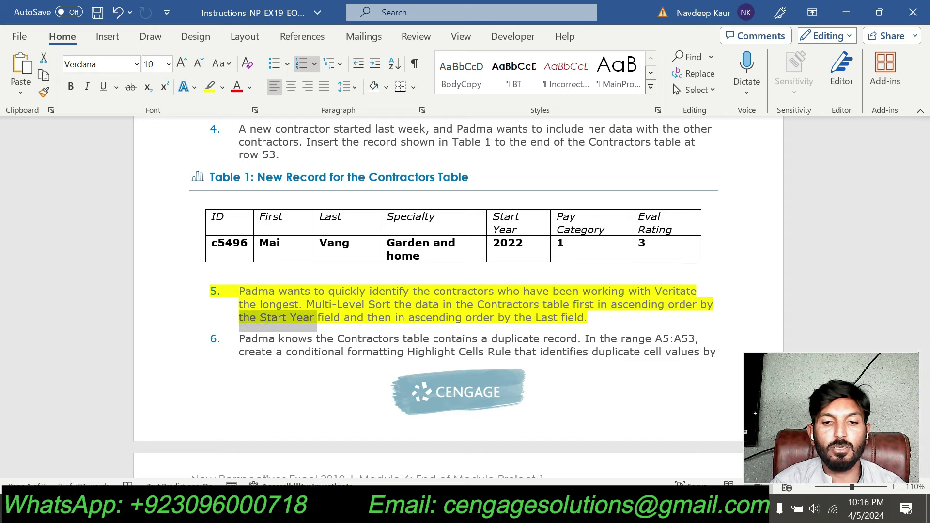
key("alt+Tab")
left_click(176, 265)
scroll(182, 264, "up", 10)
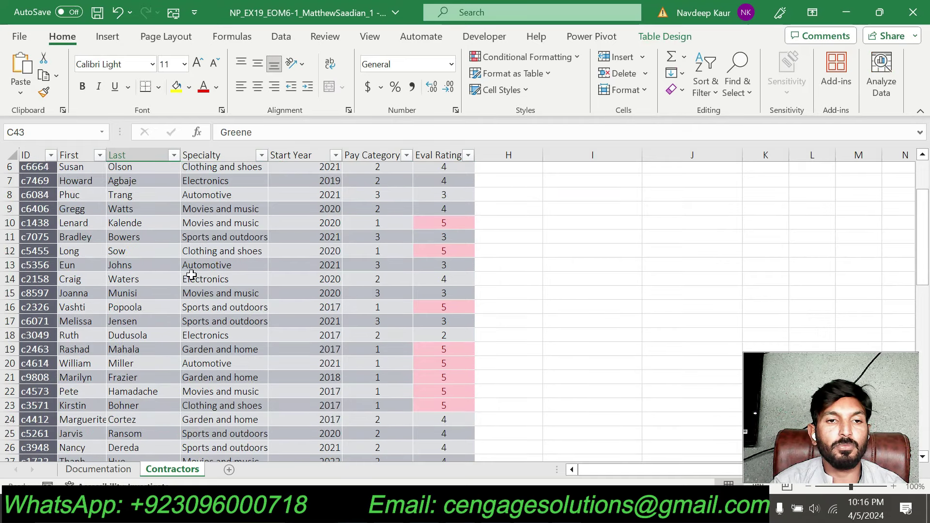
- In Custom Sort, set the first sort level to Start Year, smallest to largest
left_click(715, 93)
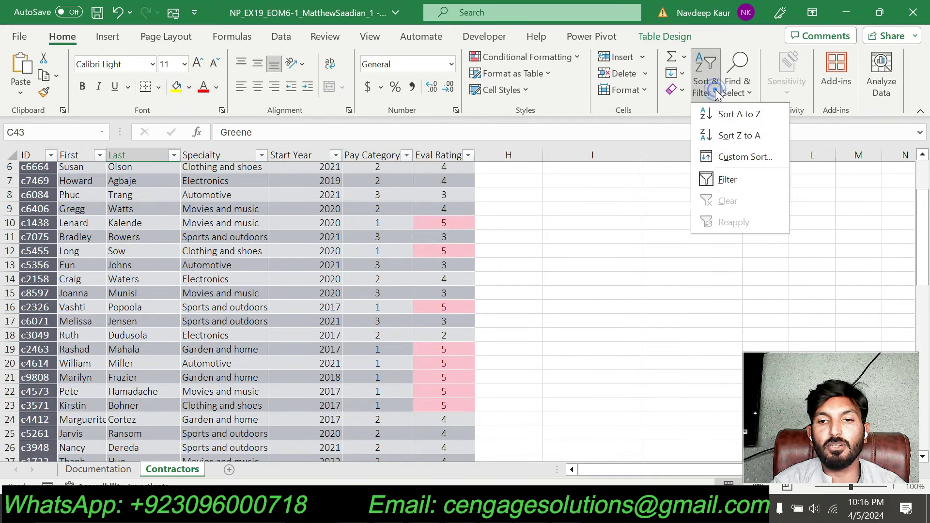
left_click(735, 156)
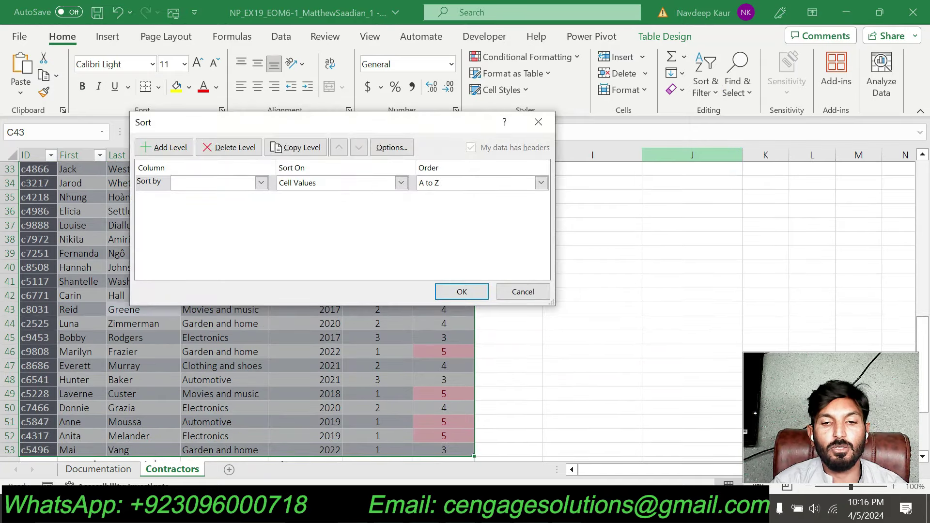
key("alt+Tab")
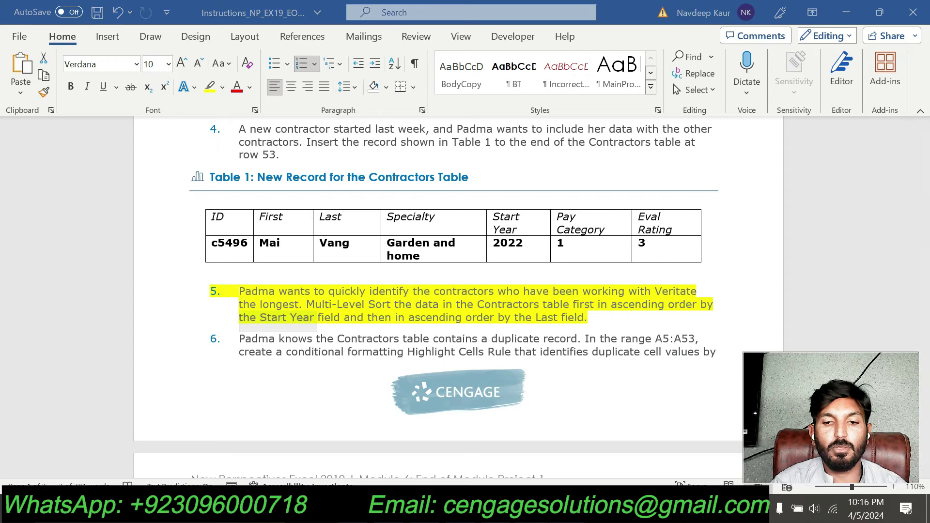
key("alt+Tab")
left_click(261, 183)
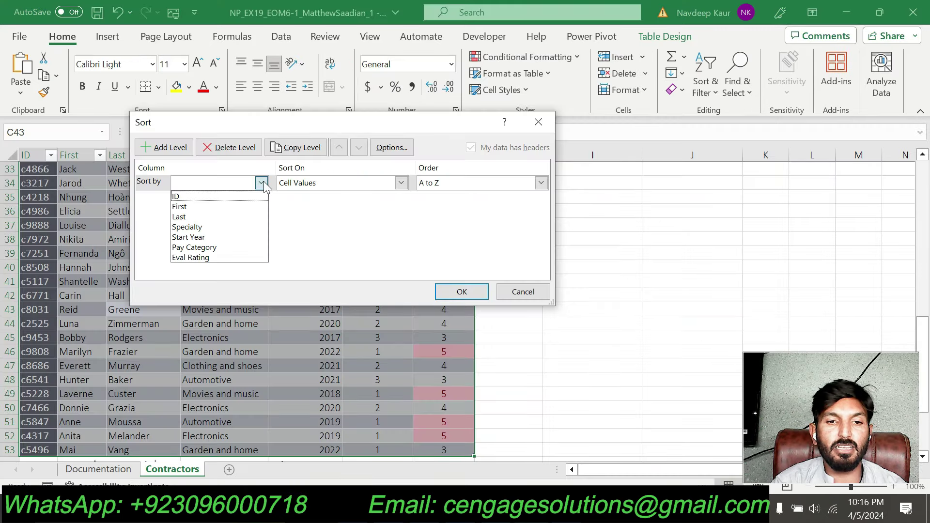
left_click(210, 238)
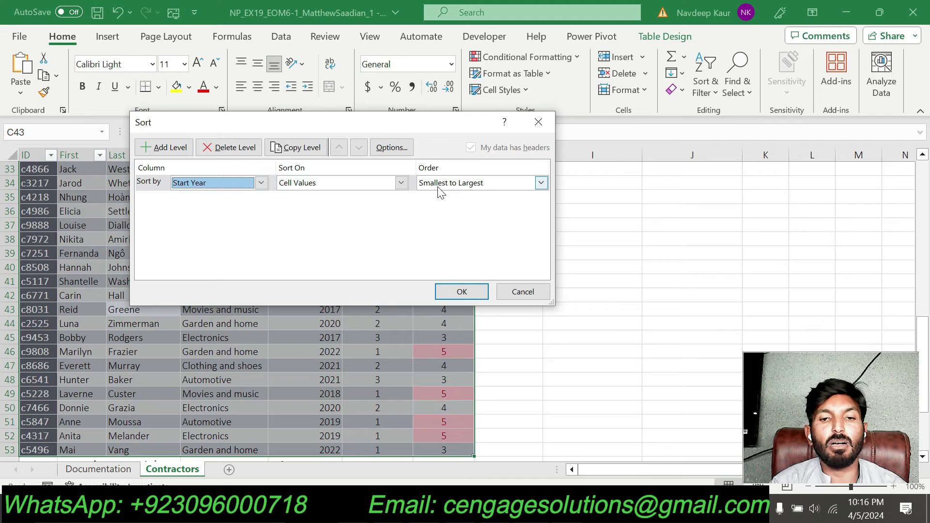
key("alt+Tab")
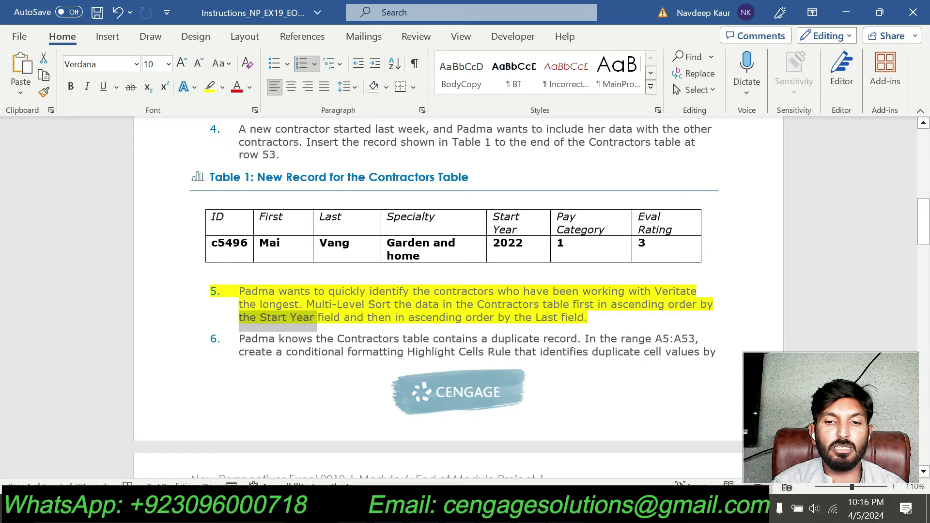
key("alt+Tab")
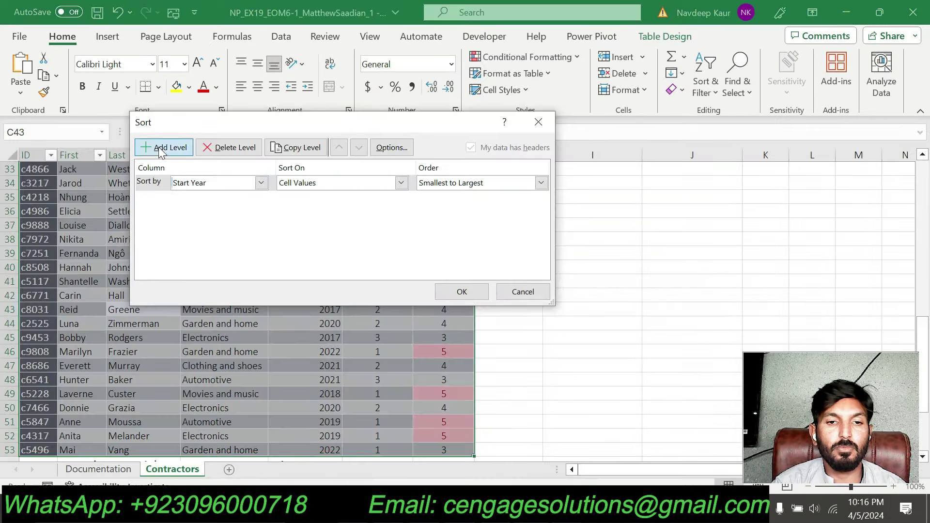
- Add a second level sorting by Last A to Z and apply the sort
left_click(160, 147)
left_click(261, 198)
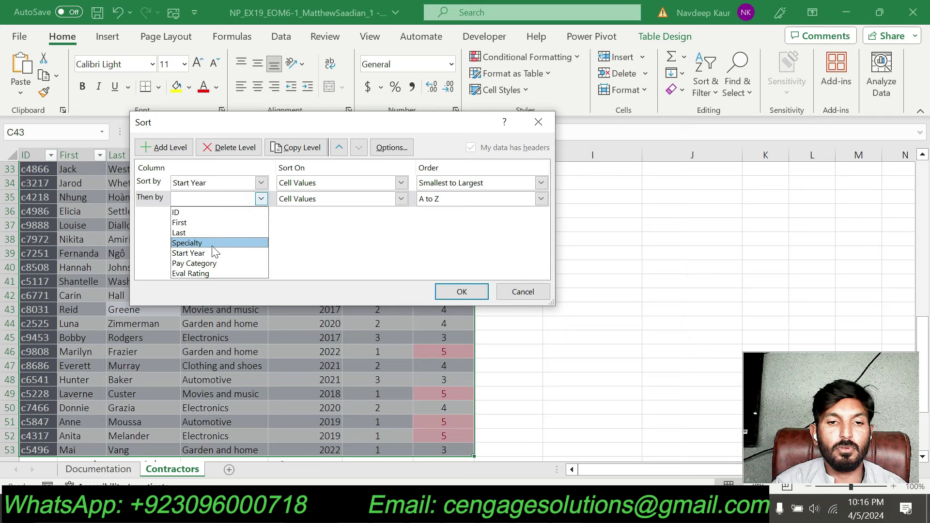
left_click(209, 233)
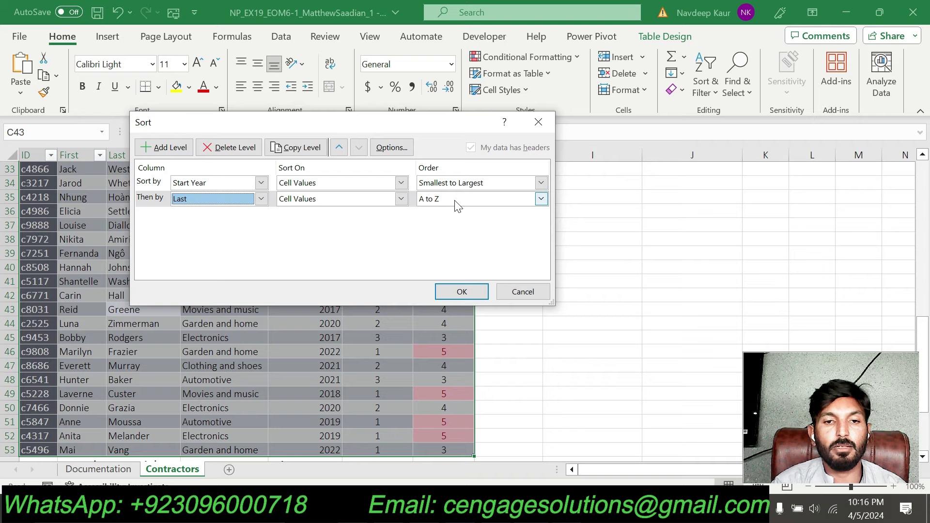
left_click(462, 291)
scroll(366, 291, "down", 3)
scroll(366, 291, "up", 8)
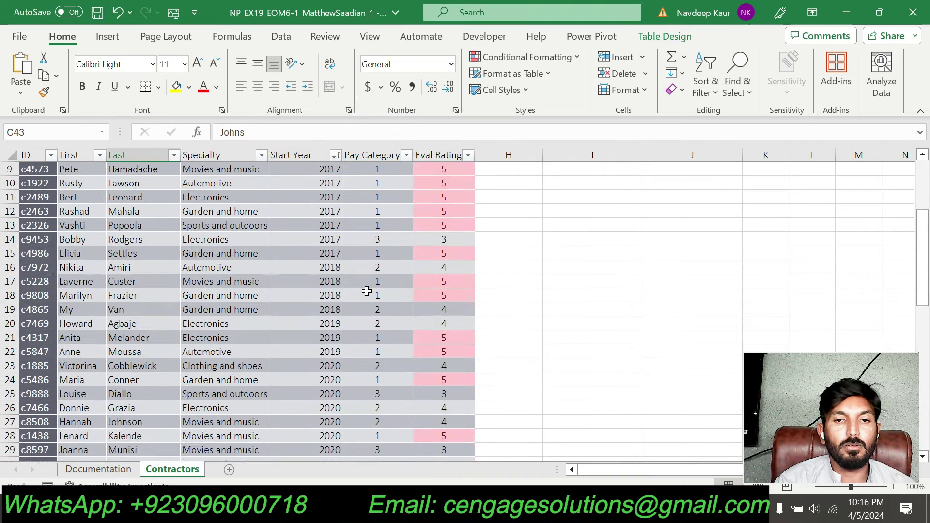
scroll(367, 291, "up", 5)
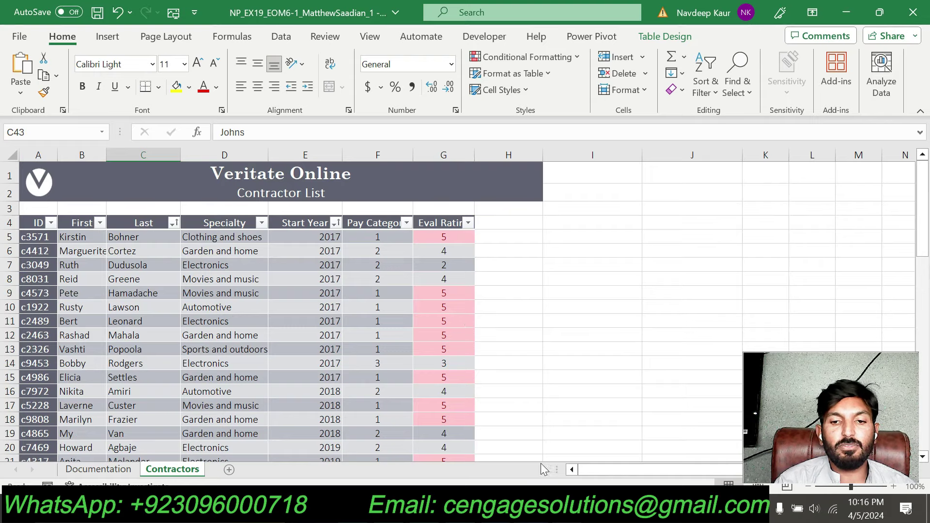
key("alt+Tab")
- Select the step 5 multi-level sort paragraph and clear its yellow highlight
left_click_drag(583, 315, 239, 291)
left_click(289, 266)
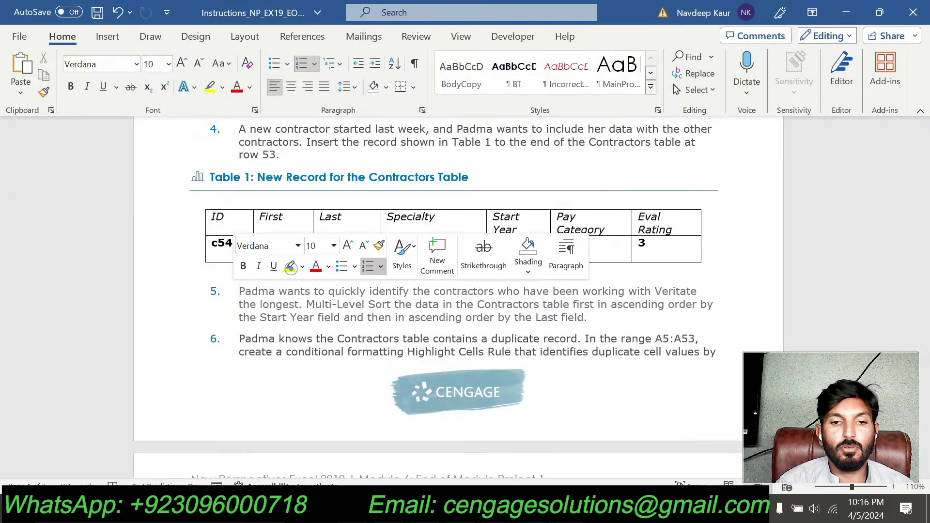
scroll(300, 282, "down", 6)
scroll(291, 265, "up", 1)
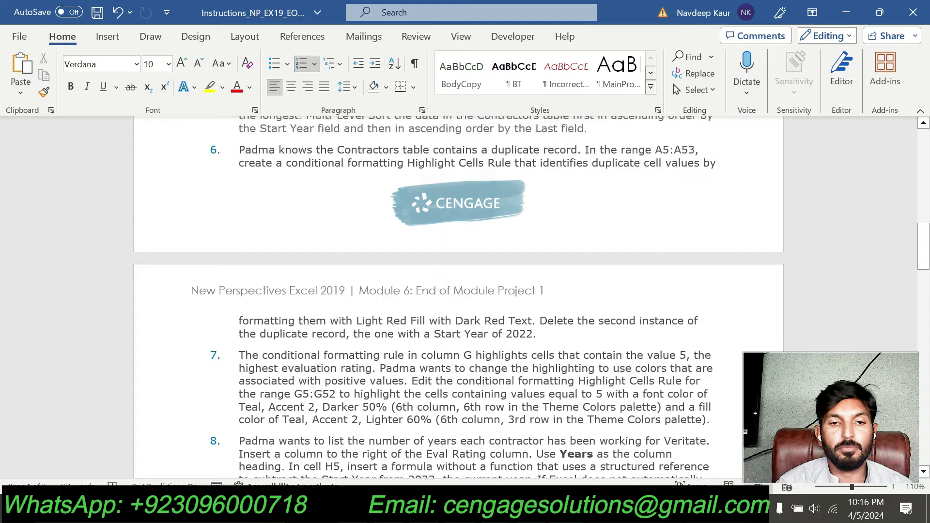
scroll(458, 291, "down", 5)
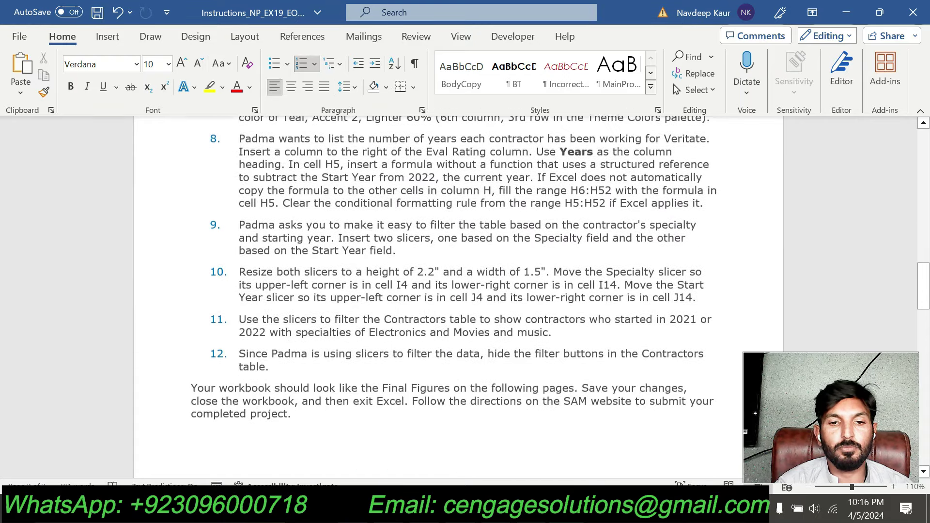
scroll(304, 320, "up", 3)
scroll(304, 321, "up", 5)
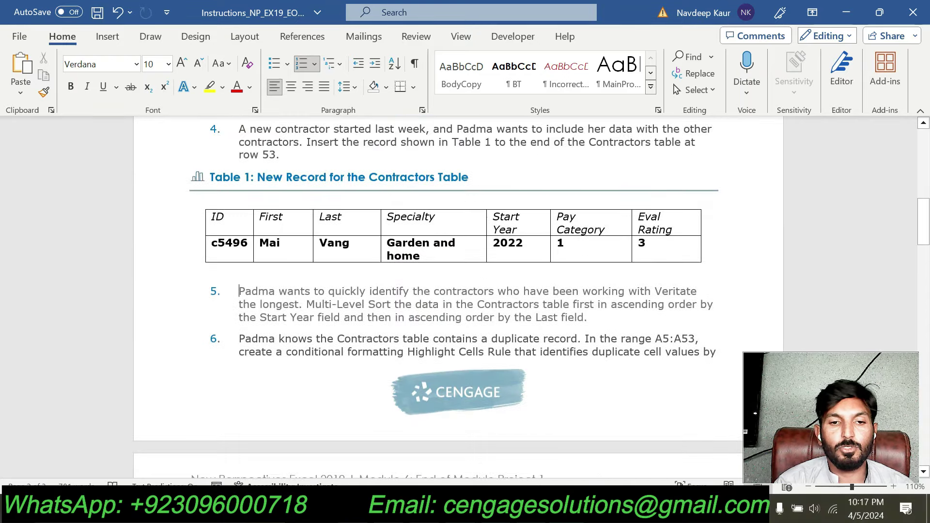
scroll(305, 326, "down", 3)
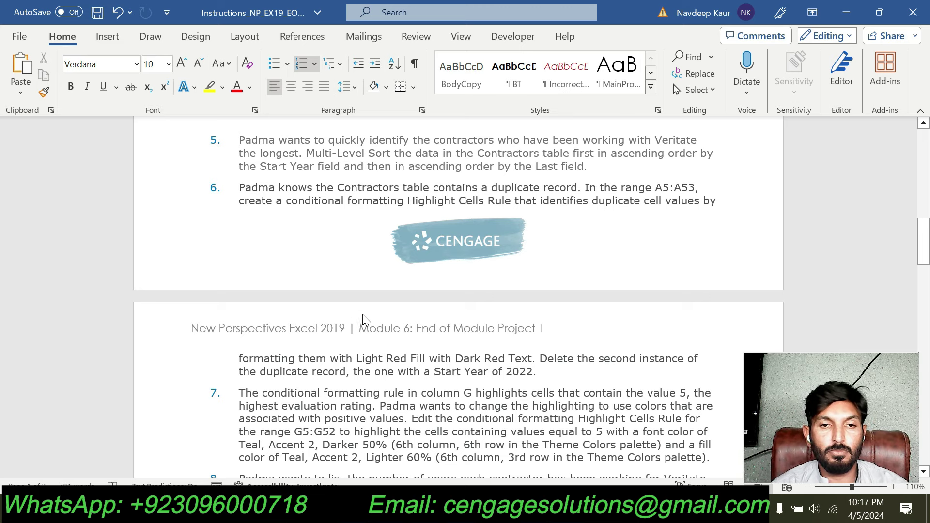
- Highlight step 6 in yellow, then enter A5:A53 in Excel's Name Box
left_click_drag(237, 188, 543, 372)
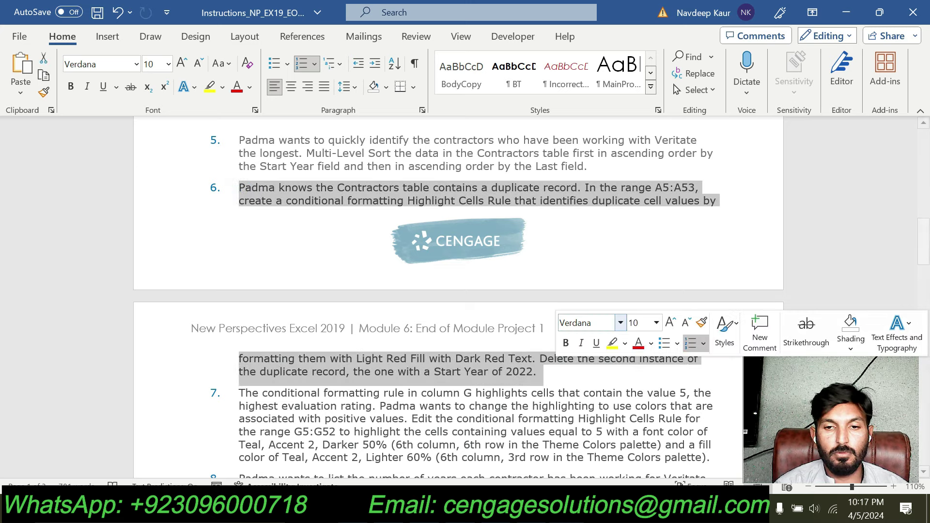
left_click(611, 343)
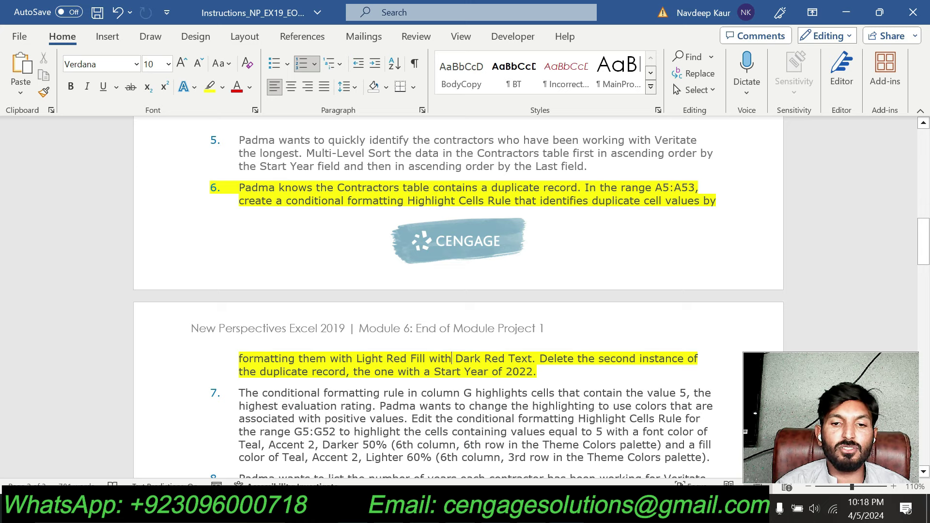
double_click(520, 371)
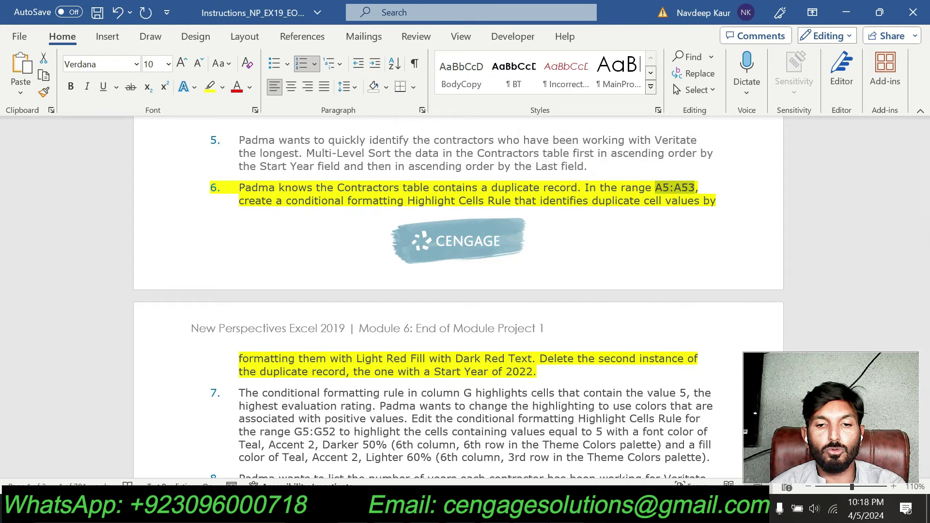
key("alt+Tab")
left_click(48, 132)
type("A5:A53")
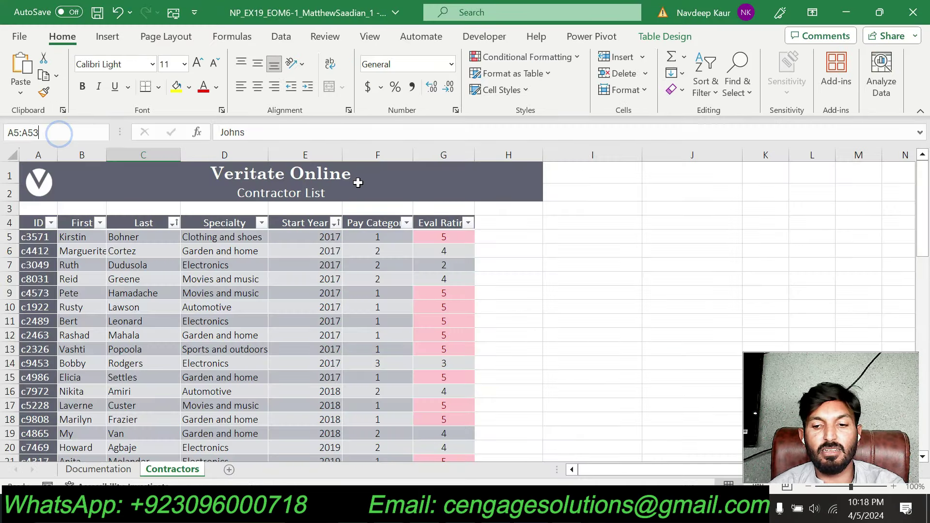
- Apply a Duplicate Values rule with Light Red Fill with Dark Red Text to A5:A53
key("Return")
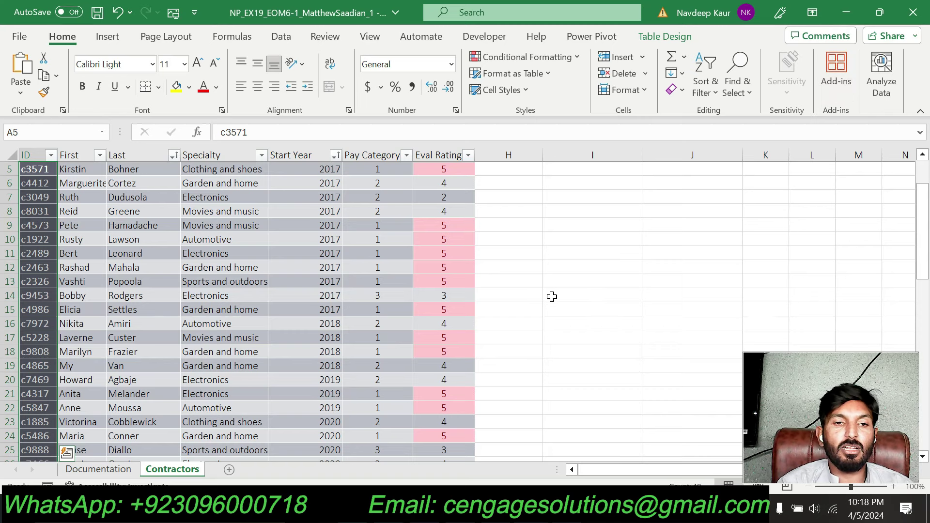
left_click(575, 57)
mouse_move(584, 91)
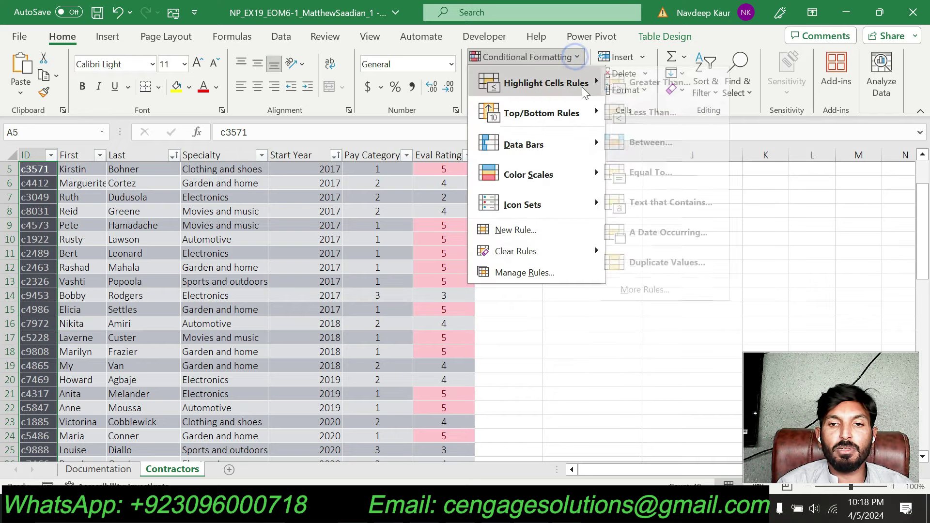
left_click(665, 263)
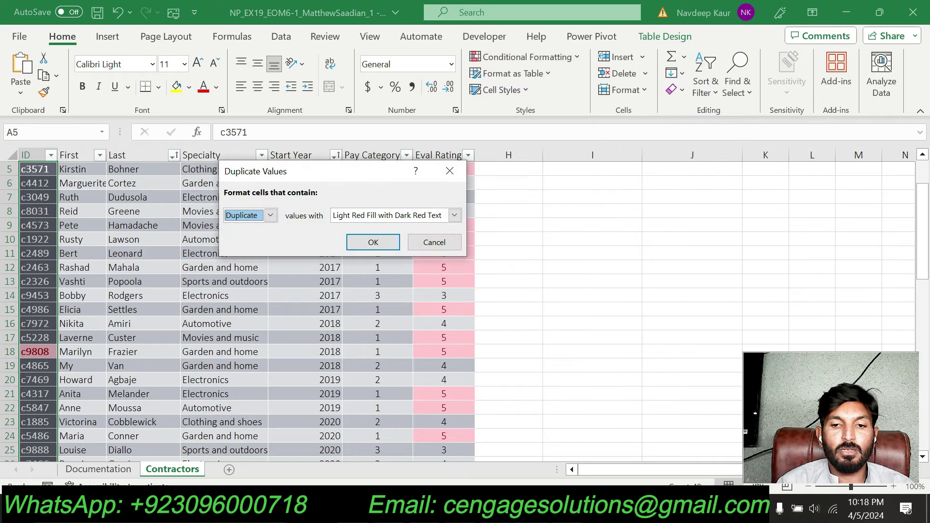
left_click(540, 508)
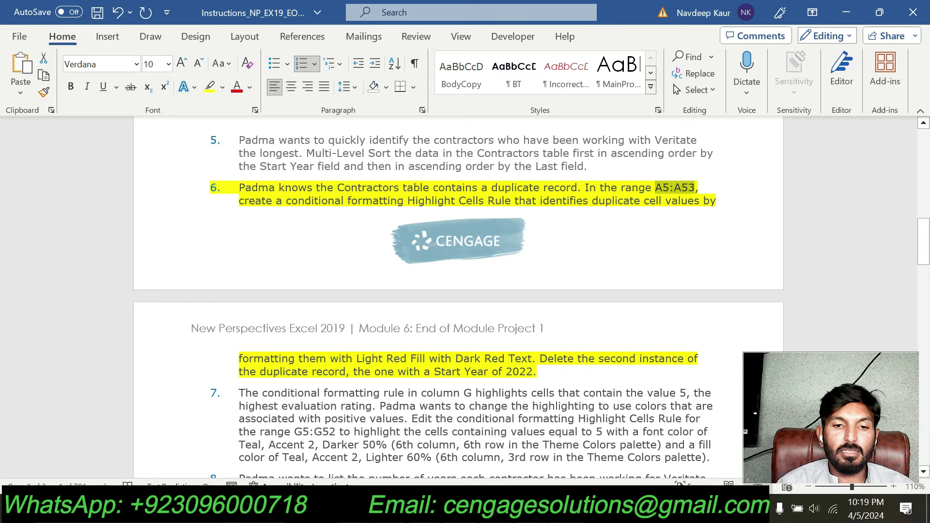
left_click_drag(532, 359, 356, 359)
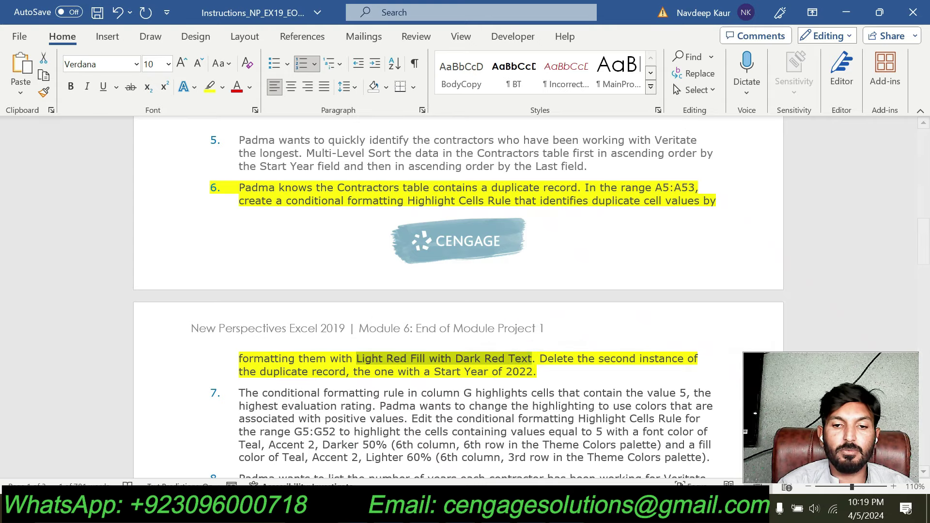
key("alt+Tab")
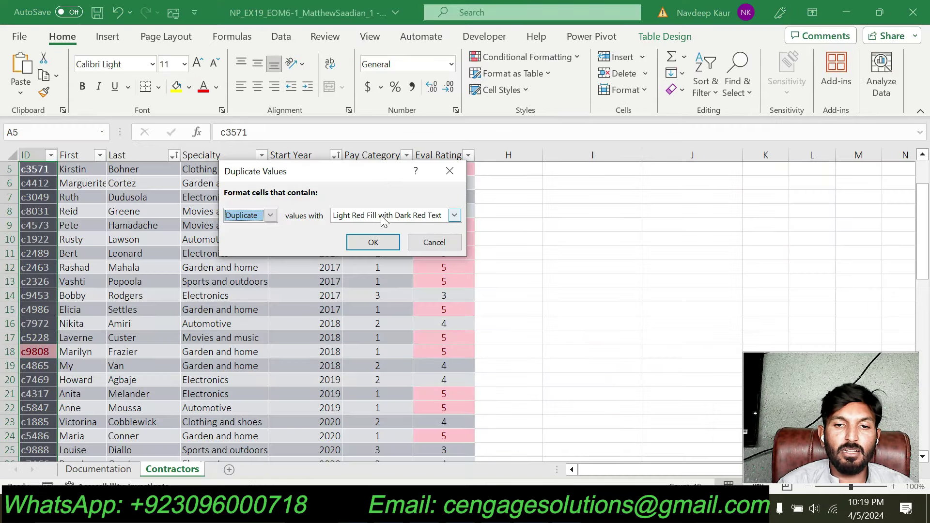
left_click(376, 244)
scroll(97, 300, "down", 13)
- Select the duplicate 2022 c9808 record in table row 49
scroll(88, 306, "up", 2)
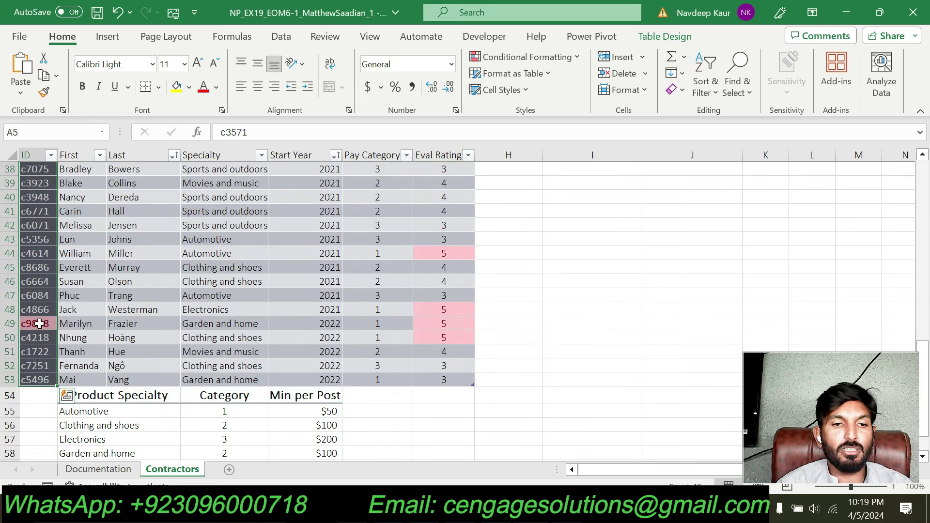
scroll(24, 324, "up", 10)
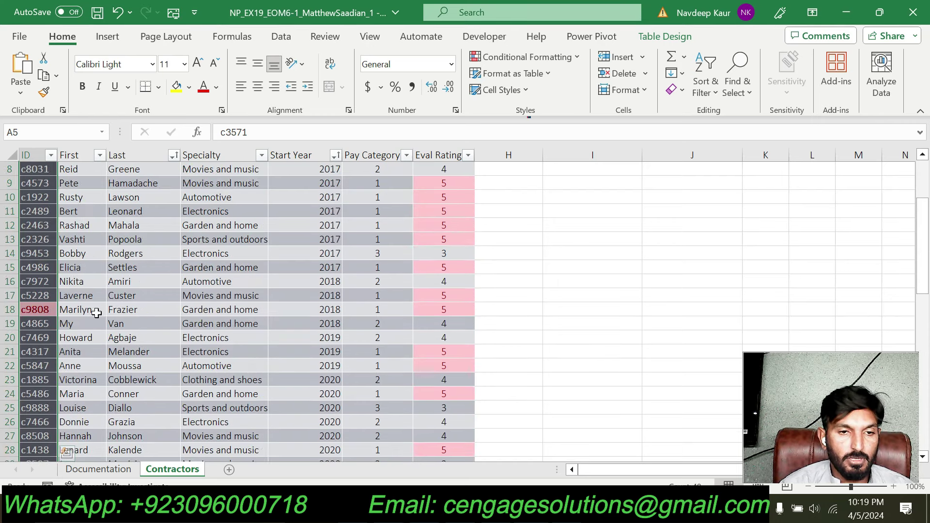
scroll(97, 314, "down", 11)
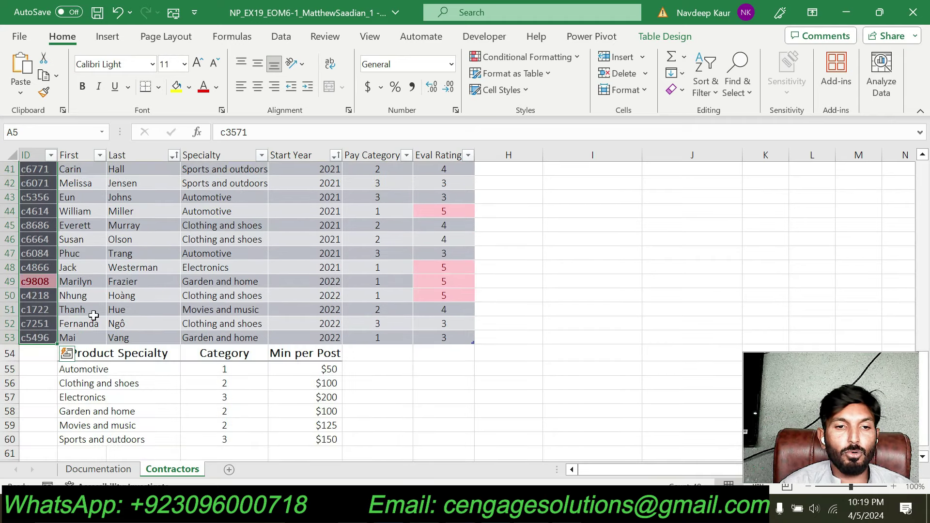
left_click(16, 284)
left_click(17, 281)
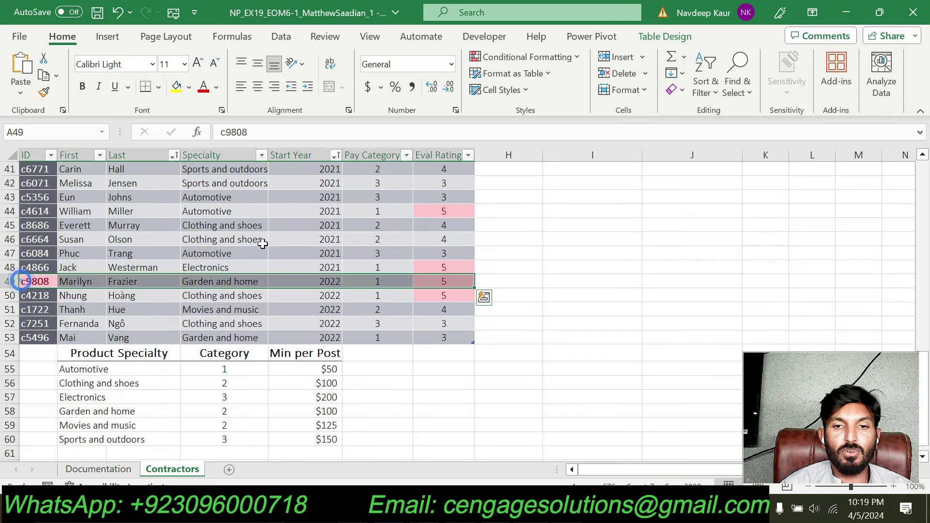
- In Remove Duplicates, compare records by the ID column only
left_click(652, 36)
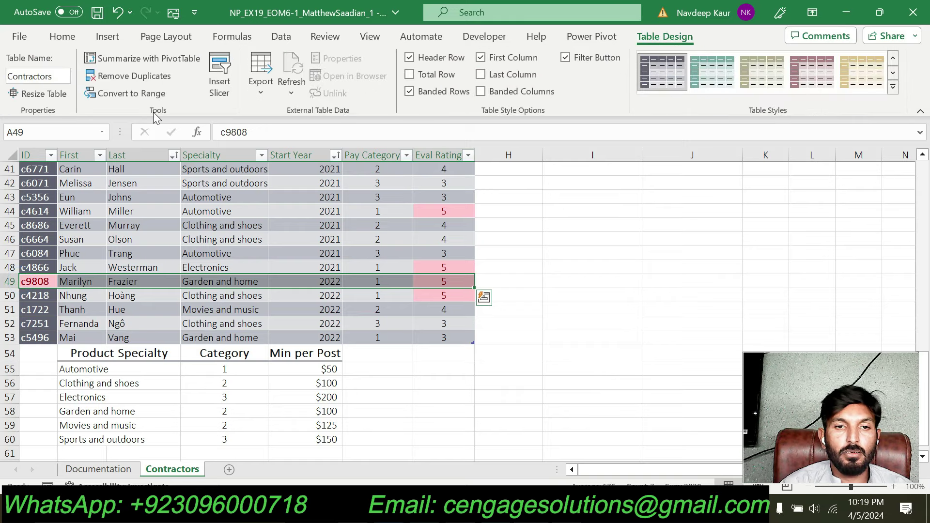
left_click(162, 77)
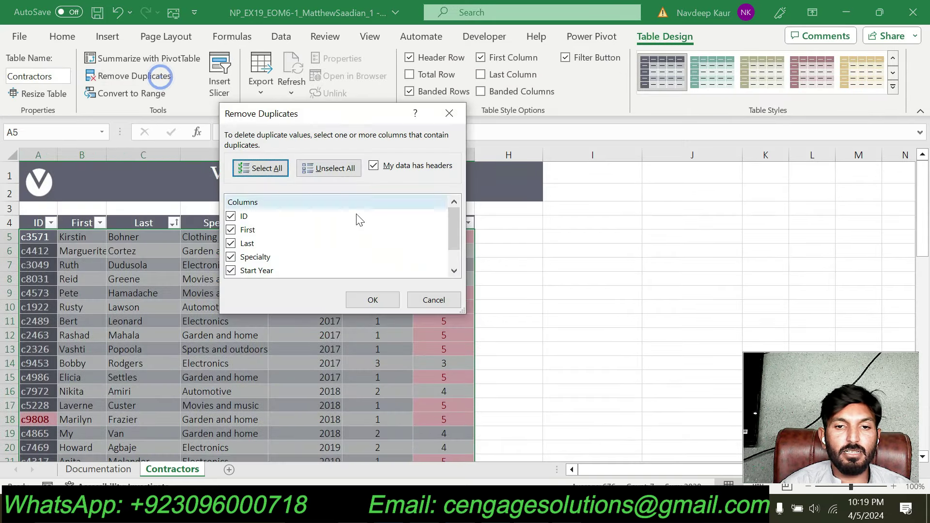
left_click(230, 216)
left_click(230, 230)
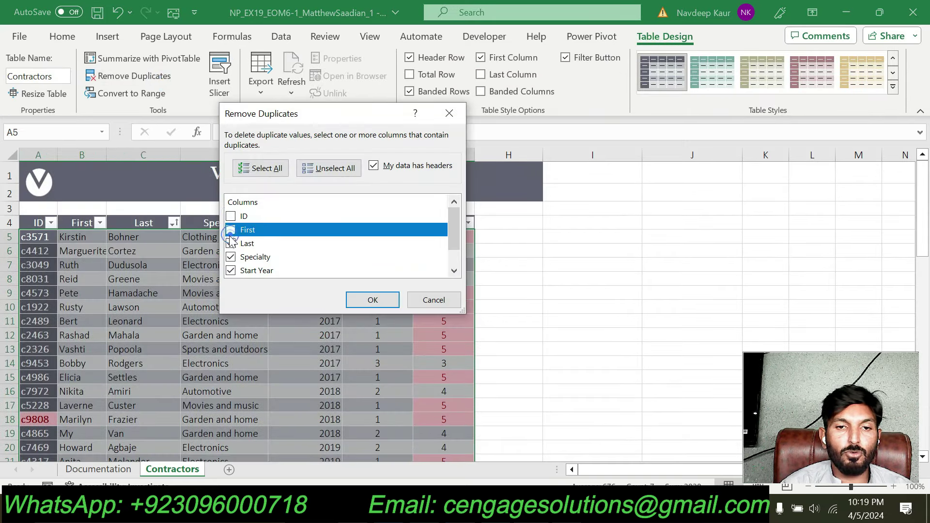
left_click(231, 243)
left_click(231, 257)
left_click(230, 270)
scroll(233, 266, "down", 1)
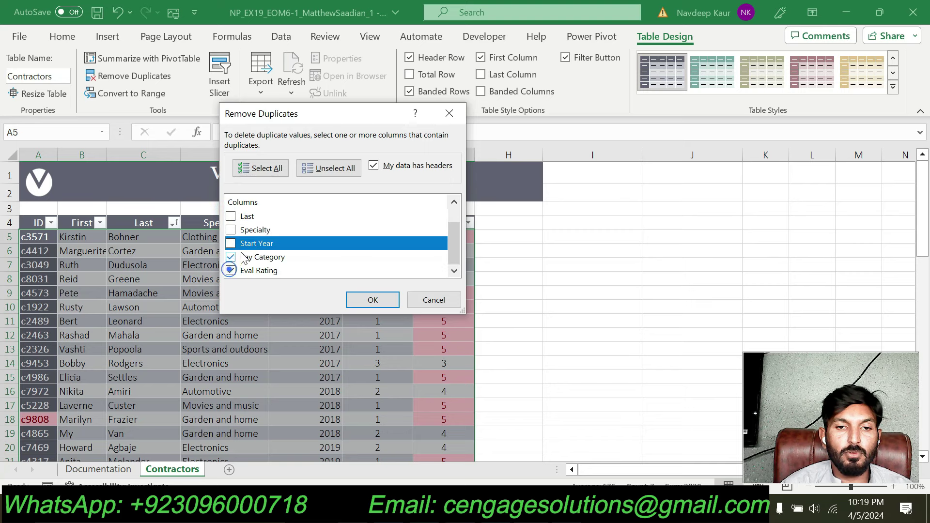
left_click(231, 257)
left_click(231, 270)
scroll(238, 245, "up", 1)
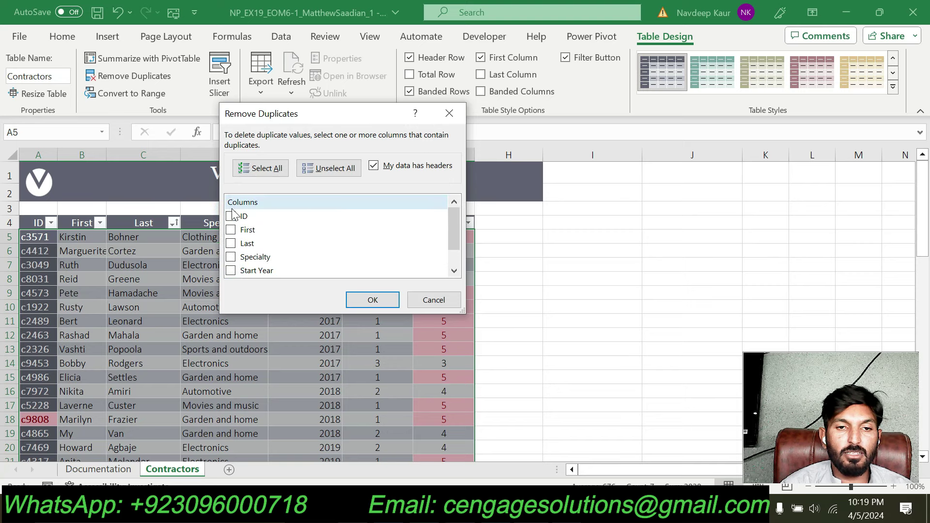
left_click(230, 216)
- Confirm the removal, leaving 48 unique contractor records
left_click(367, 304)
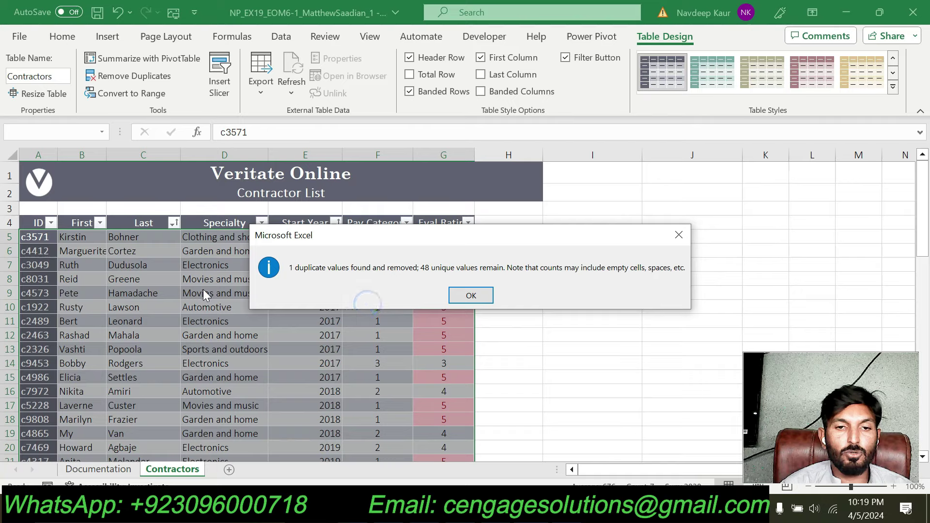
left_click(472, 294)
scroll(145, 305, "down", 1)
scroll(68, 293, "up", 2)
scroll(53, 268, "up", 12)
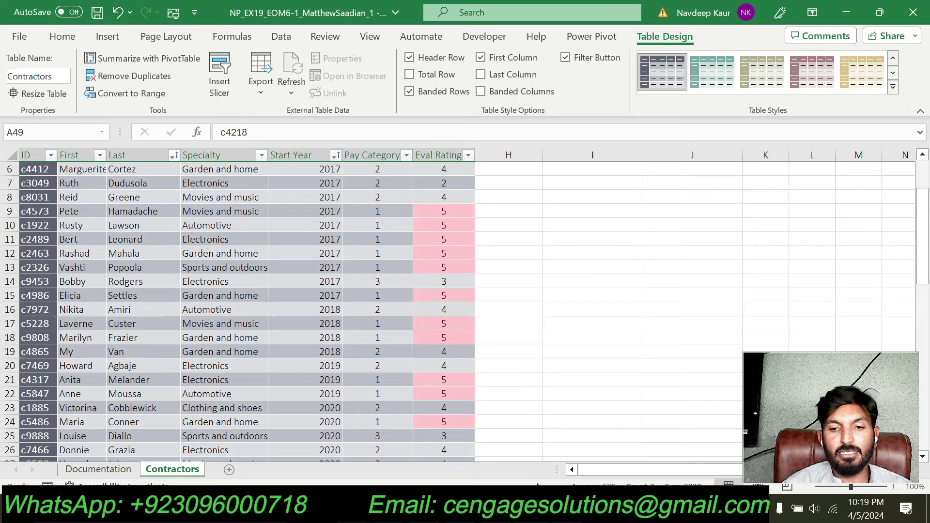
key("alt+Tab")
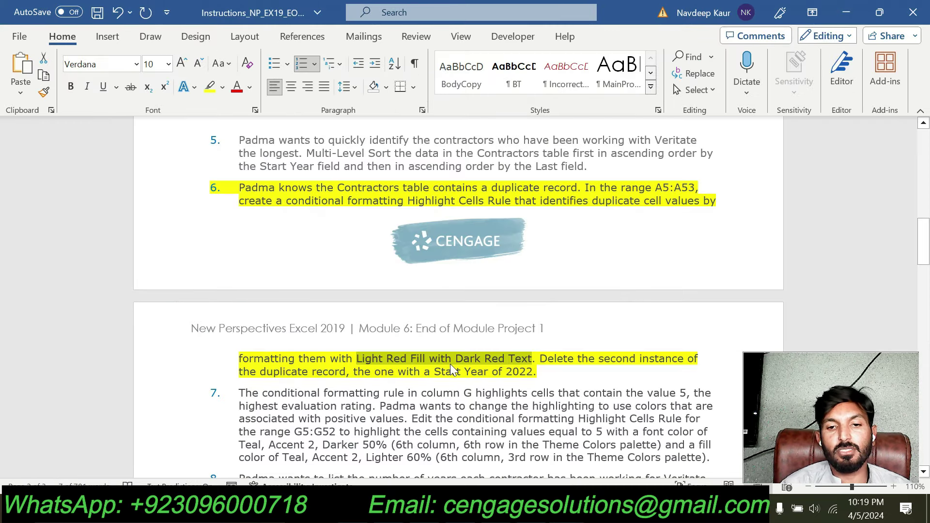
- Clear step 6's yellow highlight, then return to Excel and select empty cell I11
left_click_drag(537, 372, 239, 188)
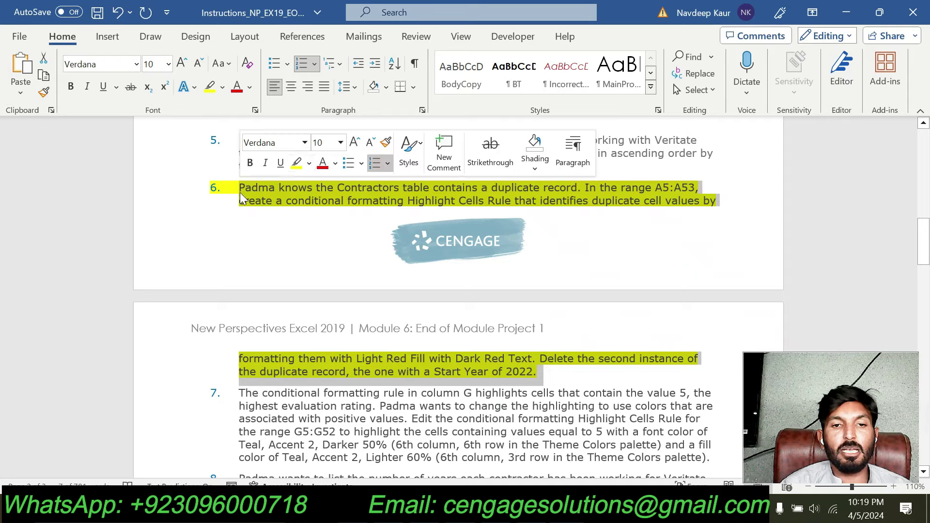
left_click(295, 162)
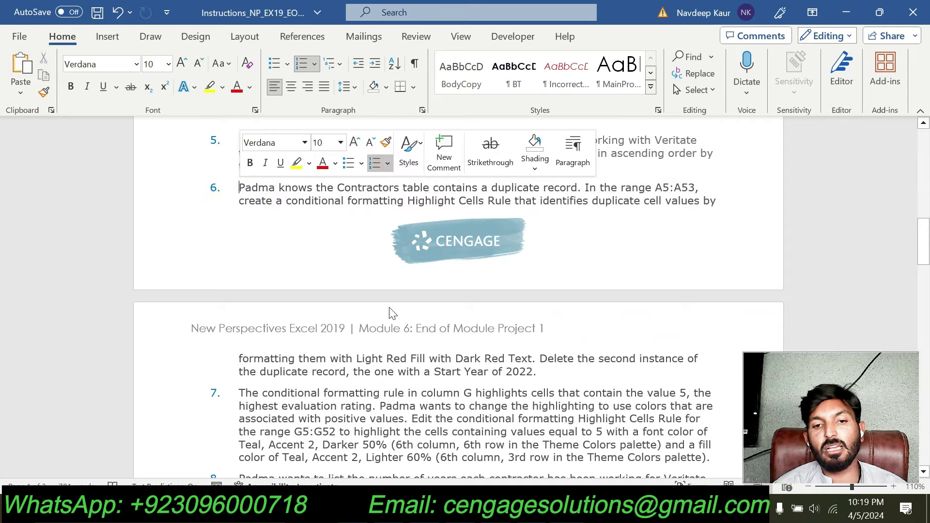
scroll(392, 313, "down", 10)
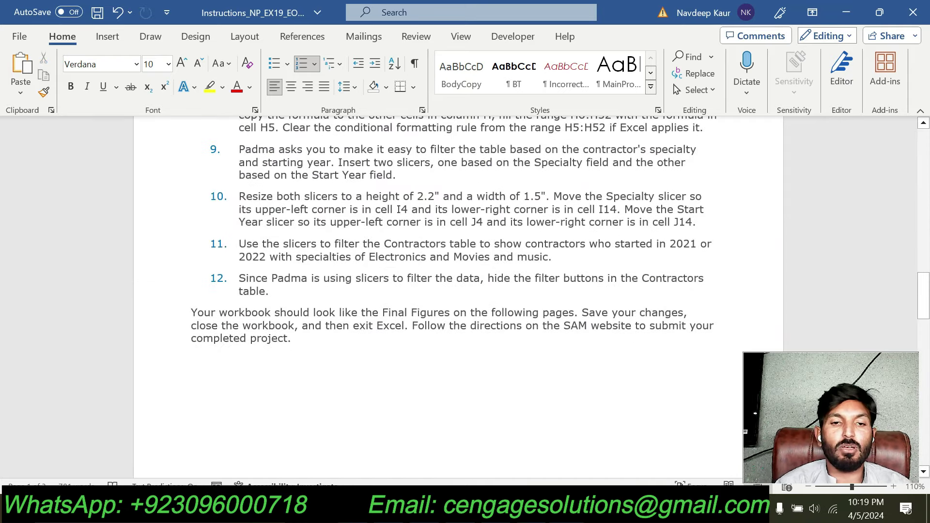
scroll(391, 321, "up", 10)
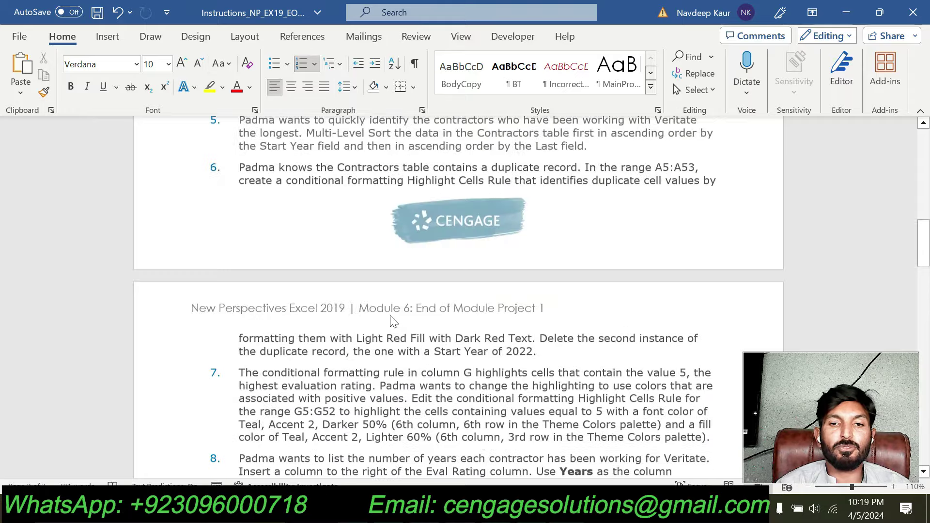
scroll(391, 321, "up", 15)
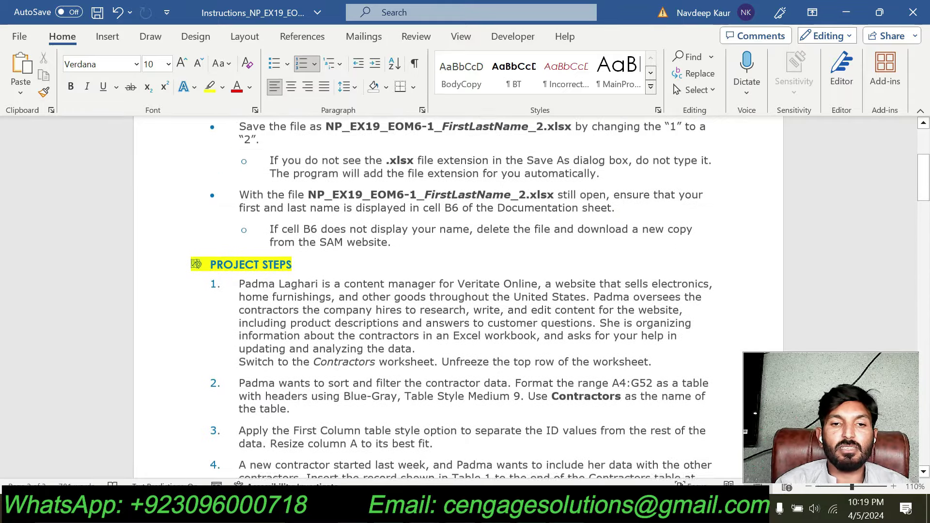
scroll(391, 321, "up", 3)
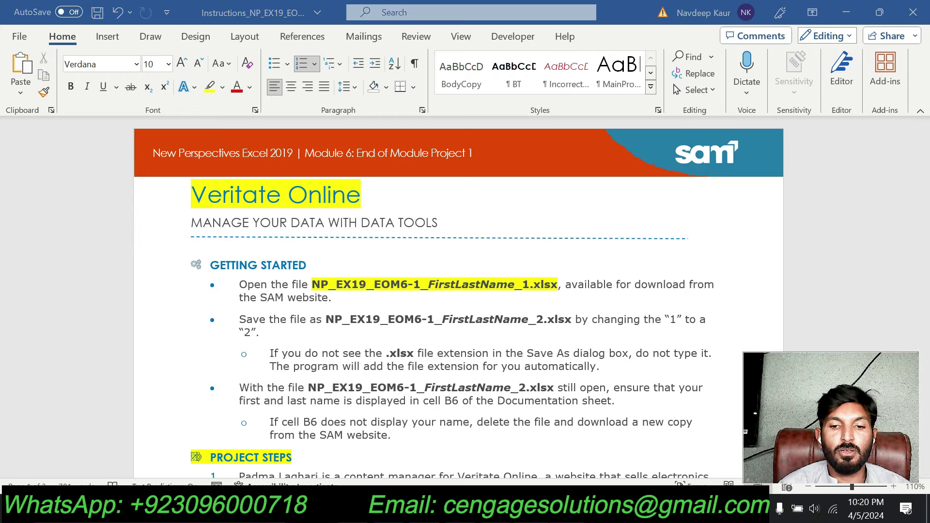
key("alt+Tab")
left_click(598, 320)
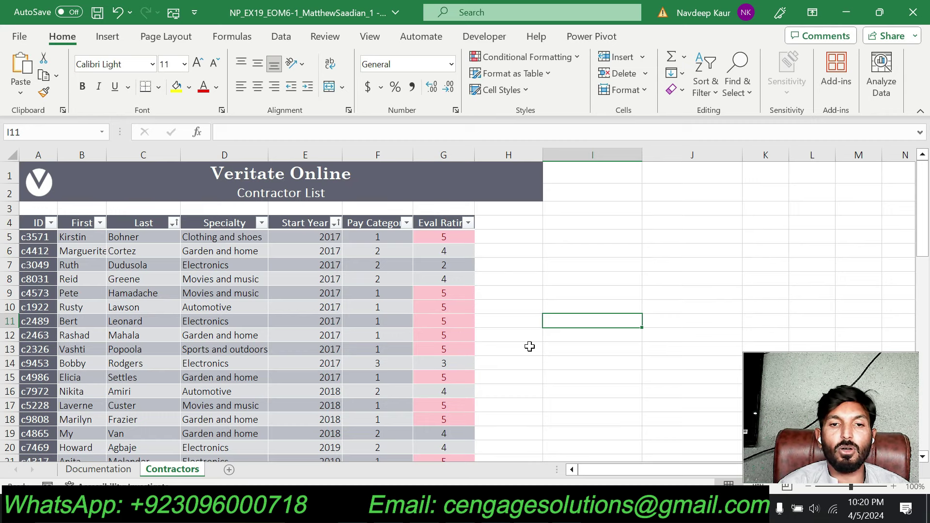
left_click(535, 360)
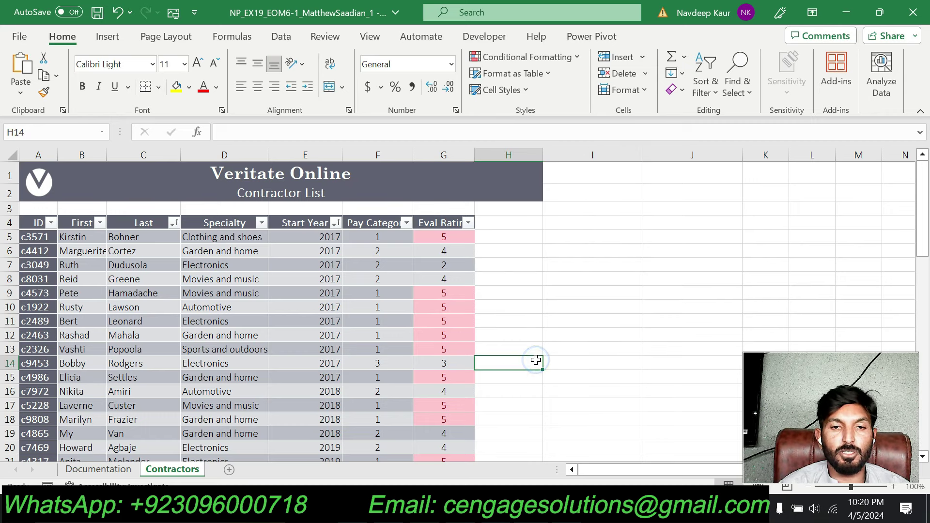